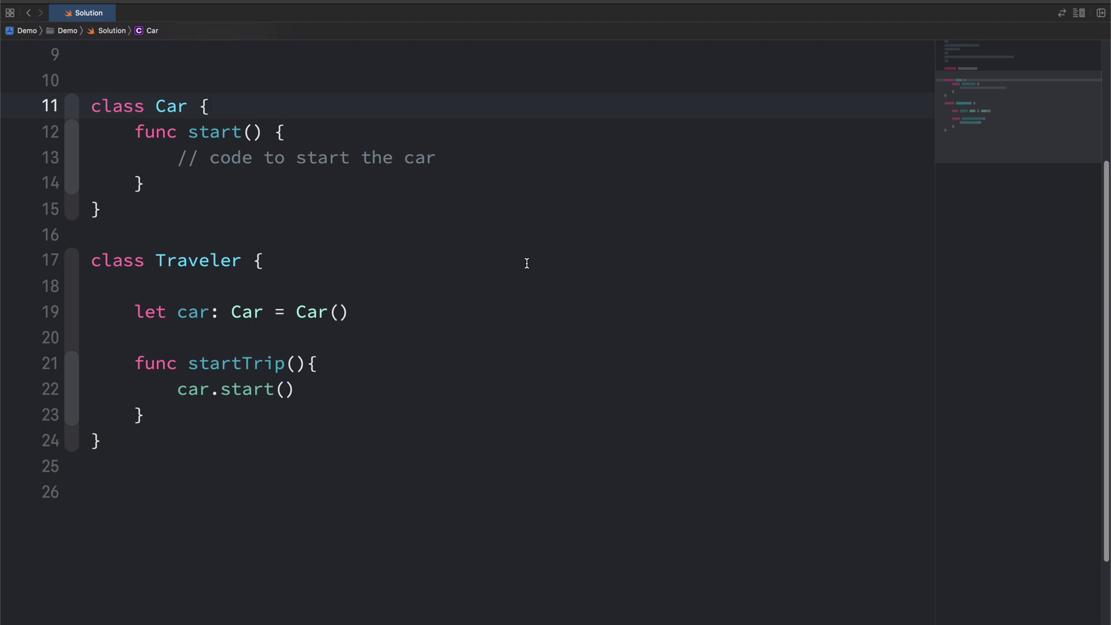
Review the Car class, Traveler class, its car property and the car.start() call
left_click_drag(93, 106, 200, 106)
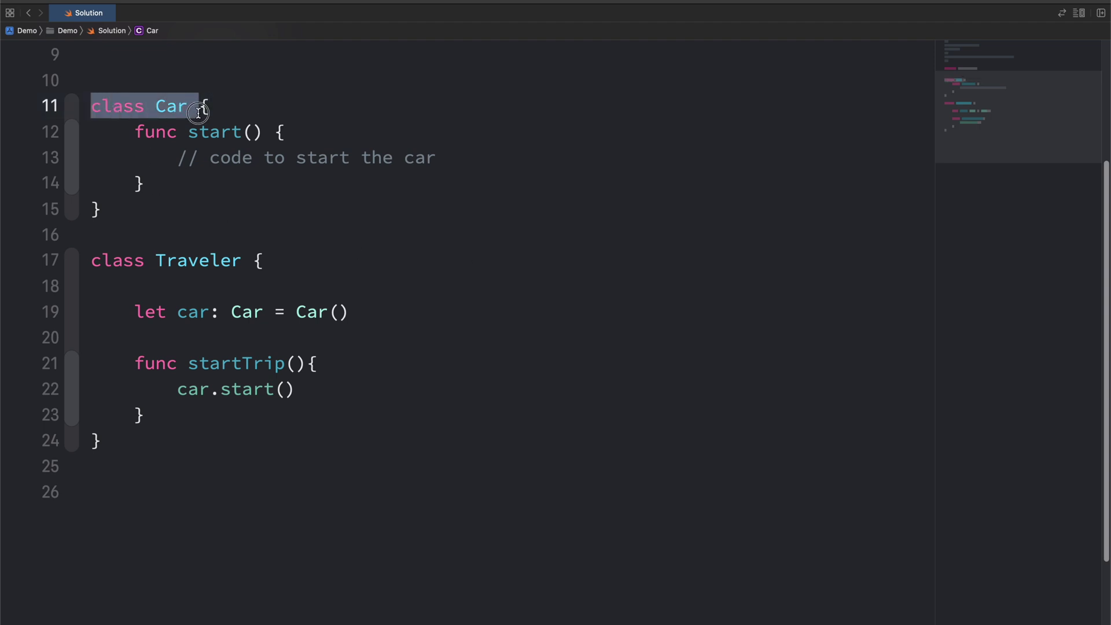
left_click_drag(93, 260, 243, 261)
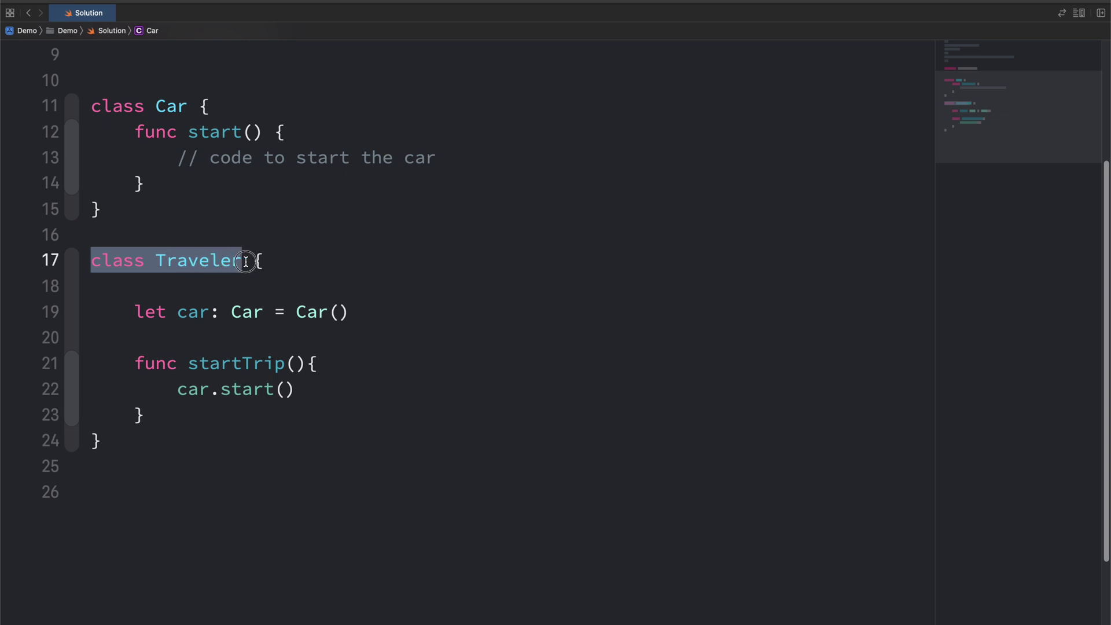
double_click(199, 262)
left_click_drag(131, 316, 389, 309)
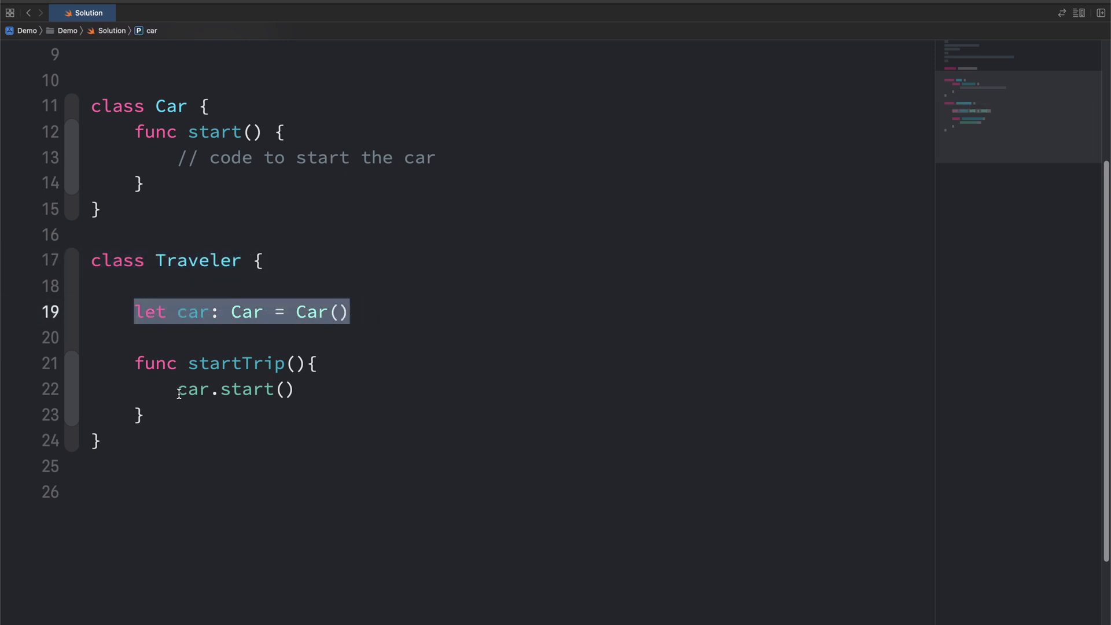
left_click_drag(178, 389, 309, 389)
key("Right")
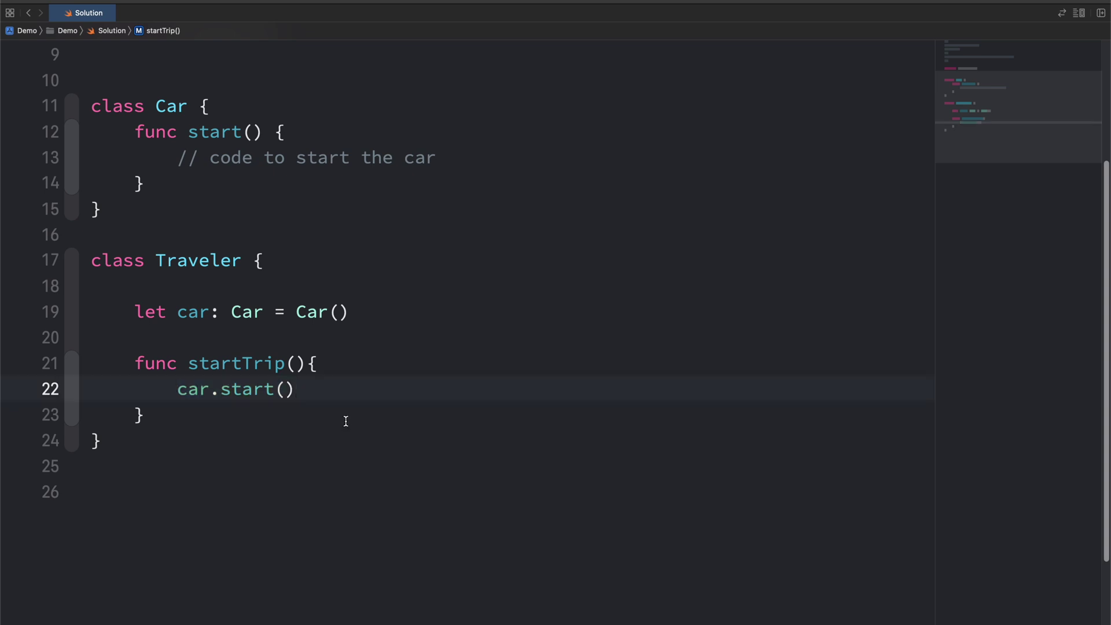
left_click_drag(155, 261, 245, 259)
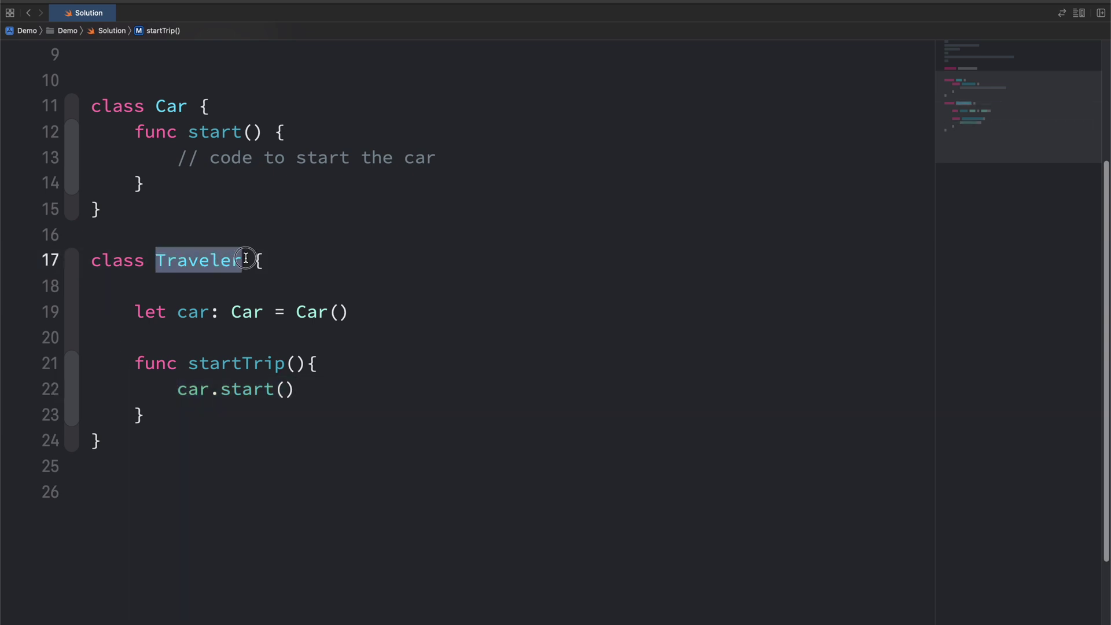
left_click_drag(133, 311, 356, 313)
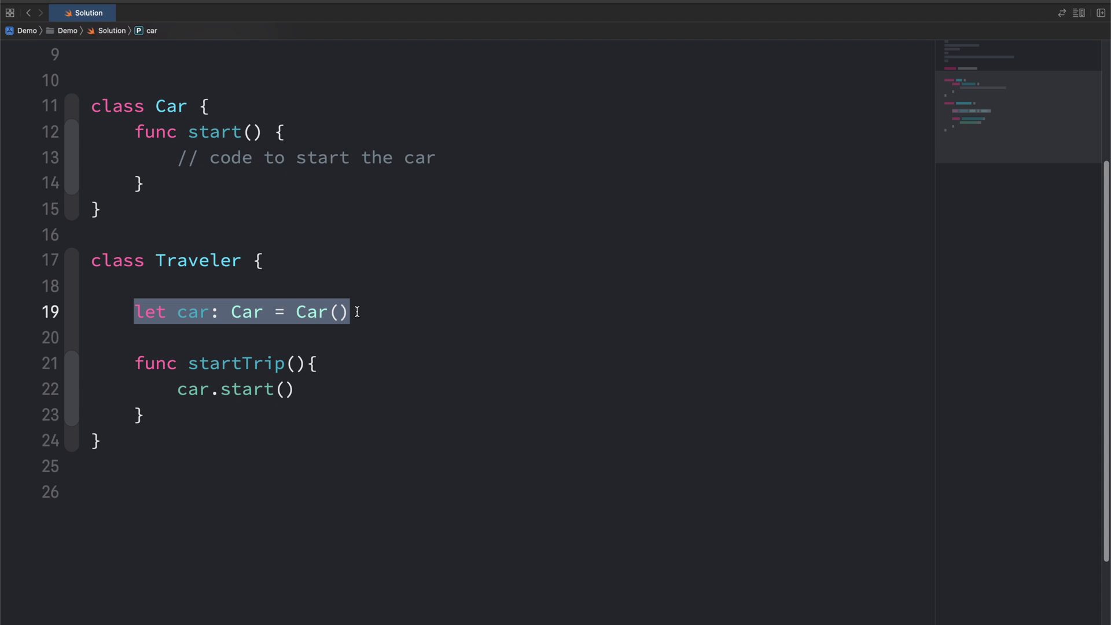
left_click(335, 311)
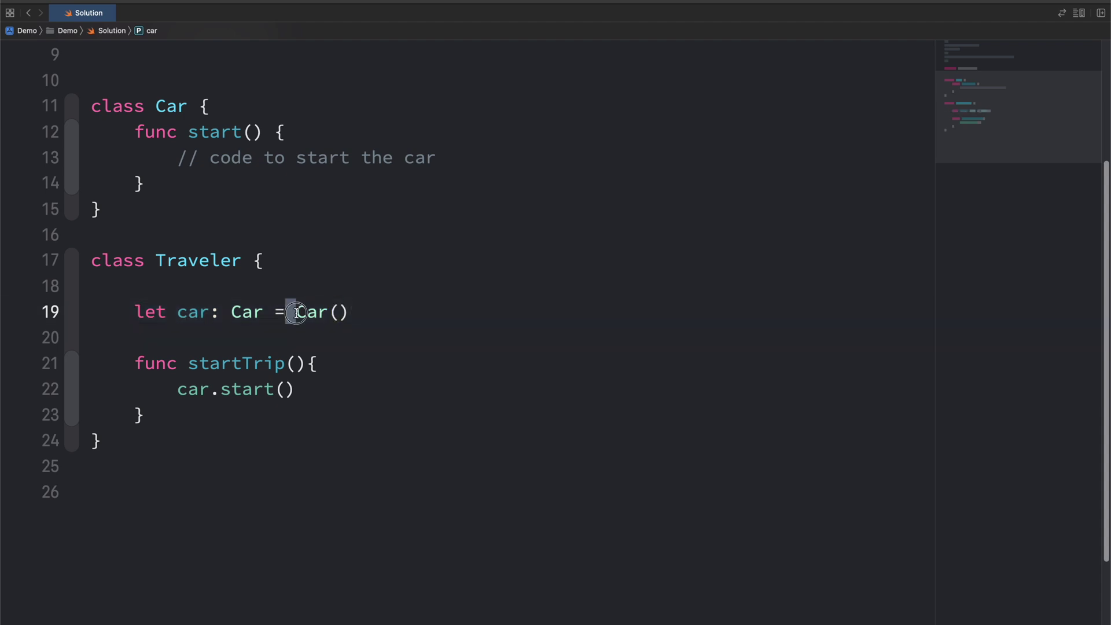
left_click_drag(290, 311, 361, 310)
Re-examine Traveler's name, startTrip method, car reference and car property declaration
double_click(204, 265)
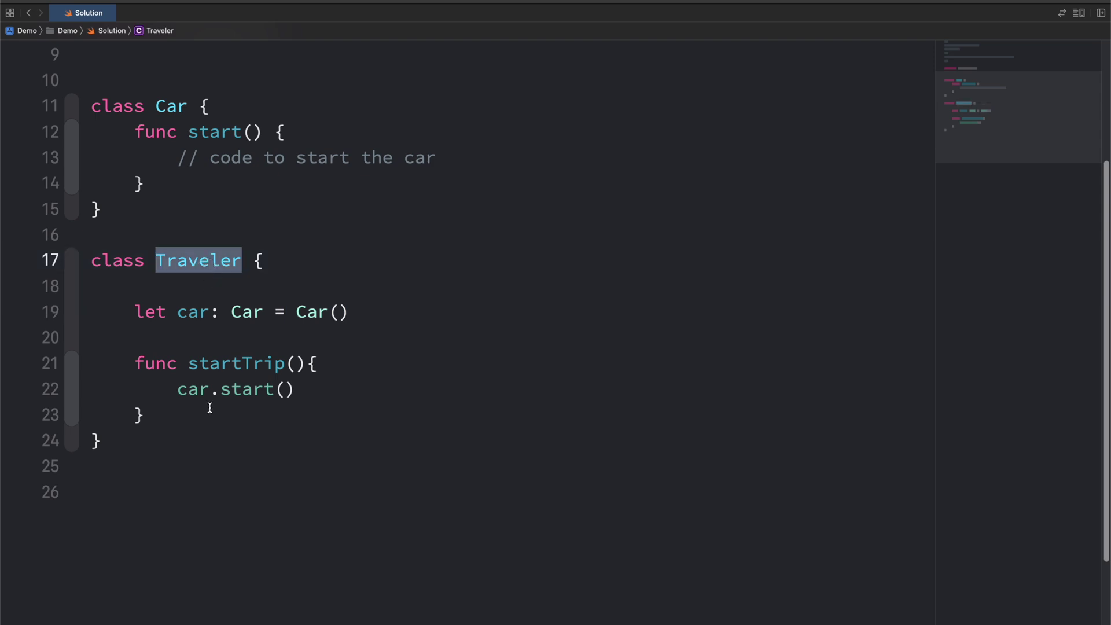
left_click_drag(167, 389, 373, 393)
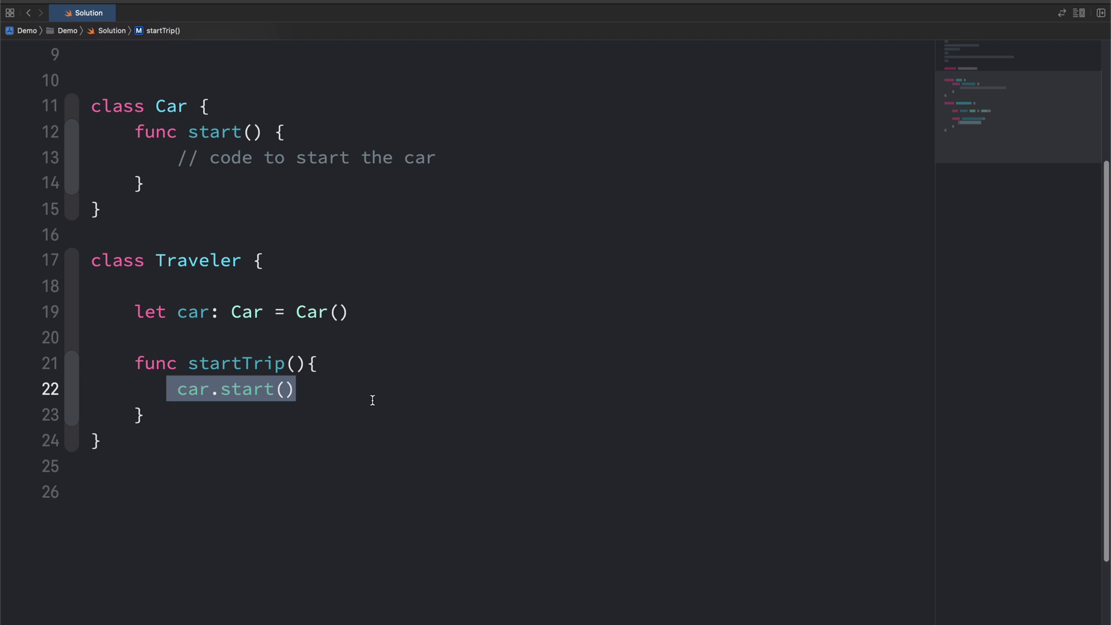
double_click(194, 261)
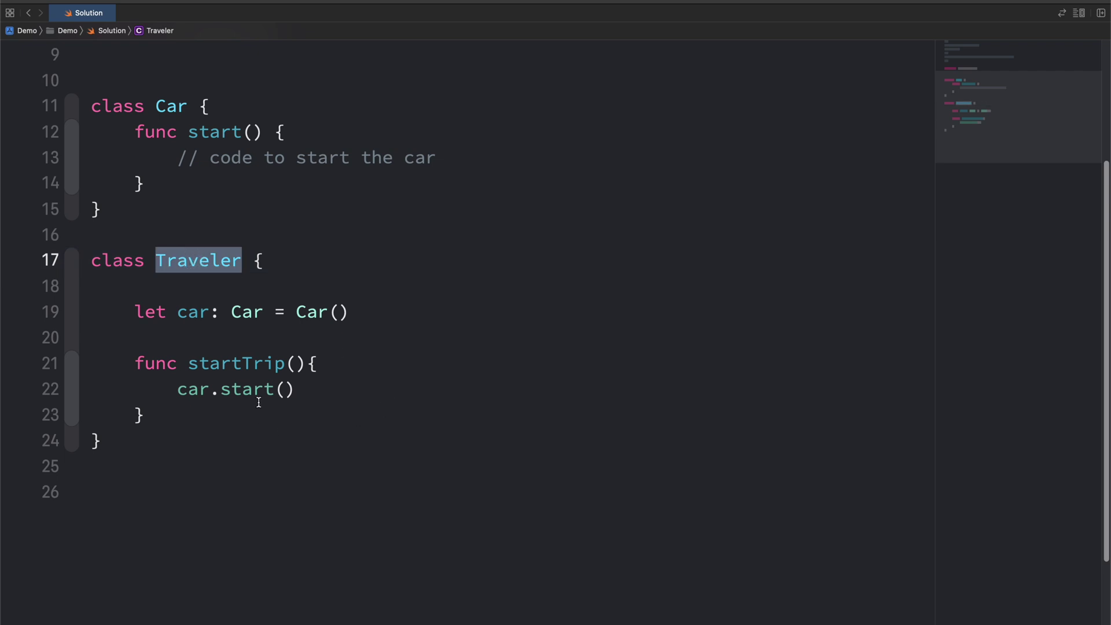
double_click(248, 365)
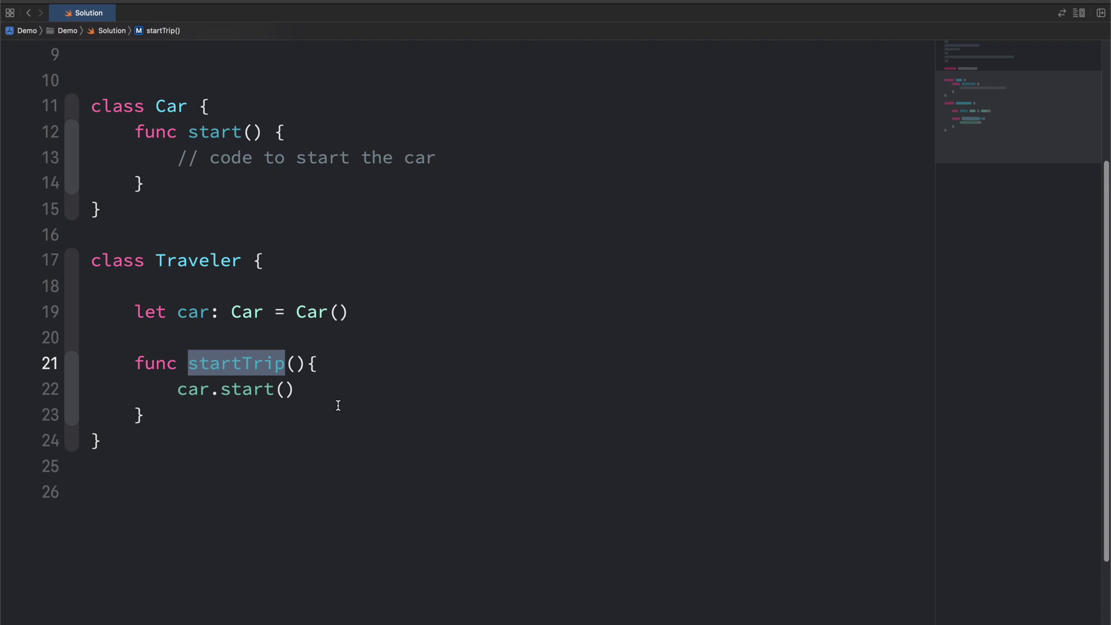
double_click(210, 264)
double_click(195, 390)
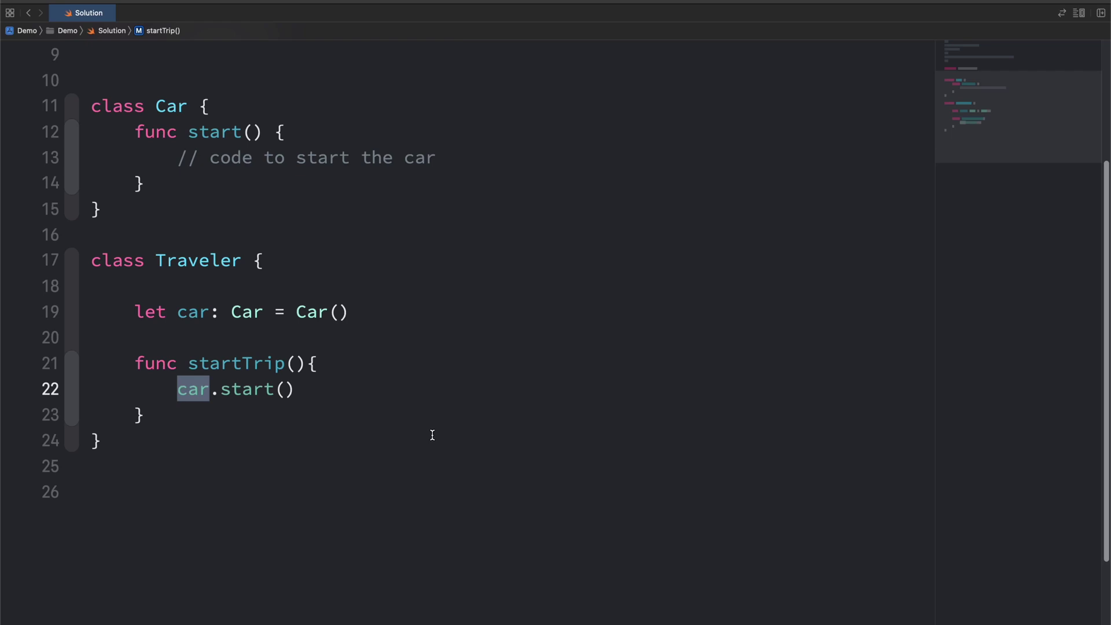
double_click(218, 262)
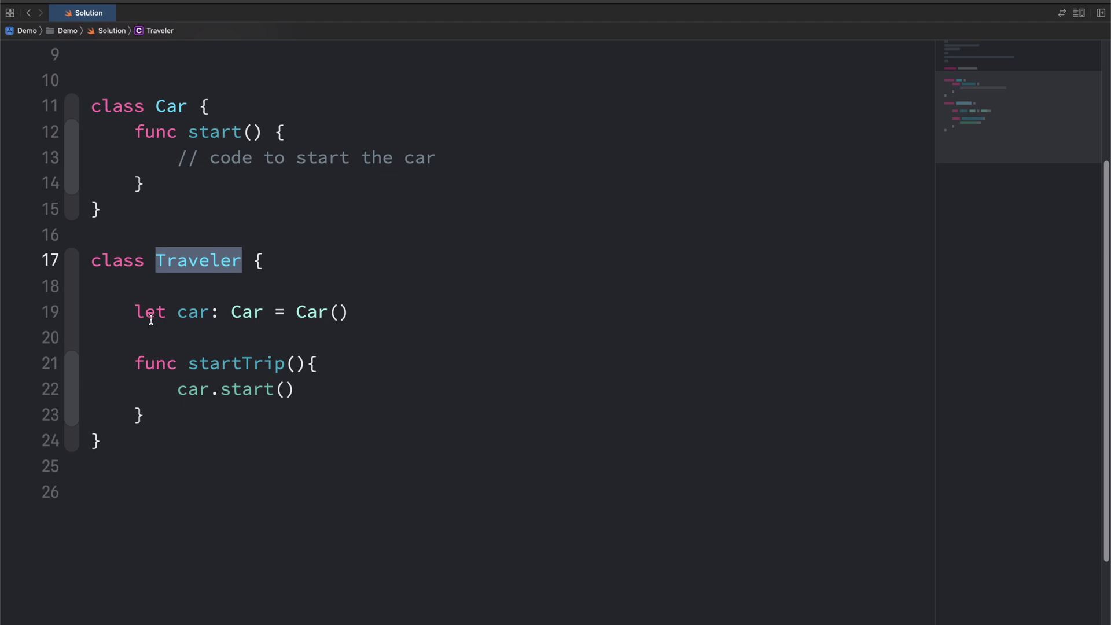
left_click_drag(137, 312, 373, 302)
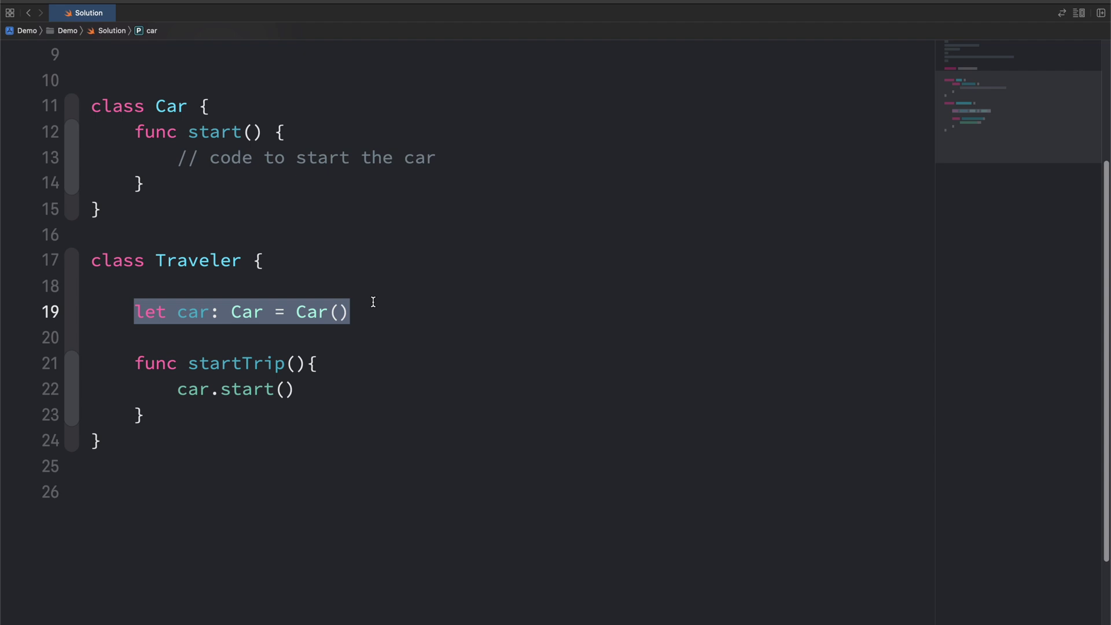
scroll(372, 302, "up", 3)
Add 'protocol Vehicle { func start() }' above Car and declare Car as ': Vehicle'
left_click(187, 134)
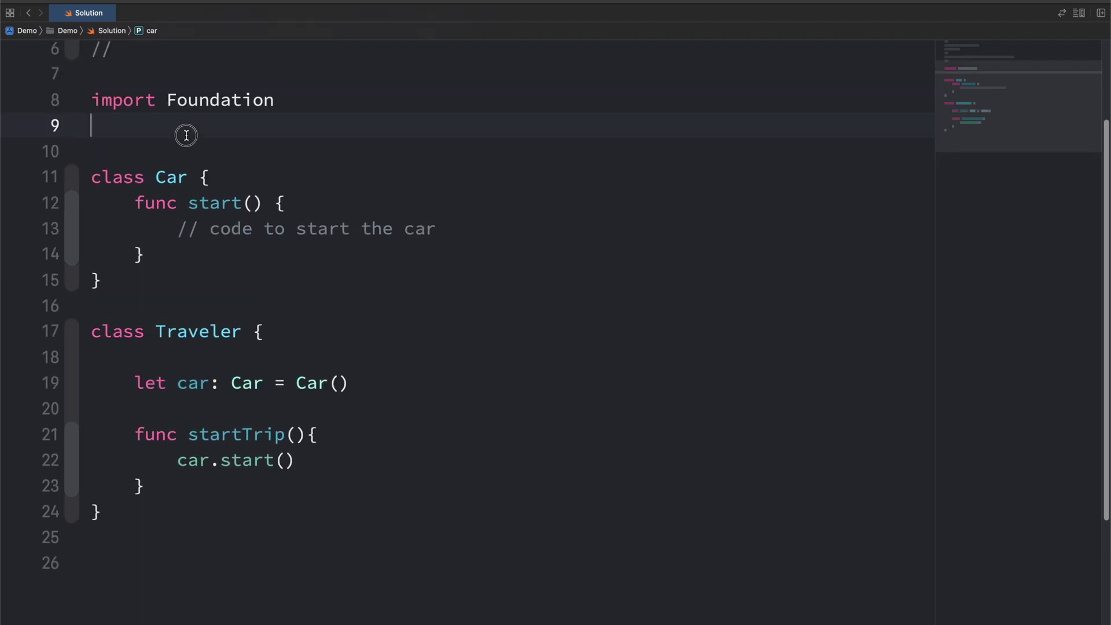
key("Return")
key("Return")
type("pr")
key("Return")
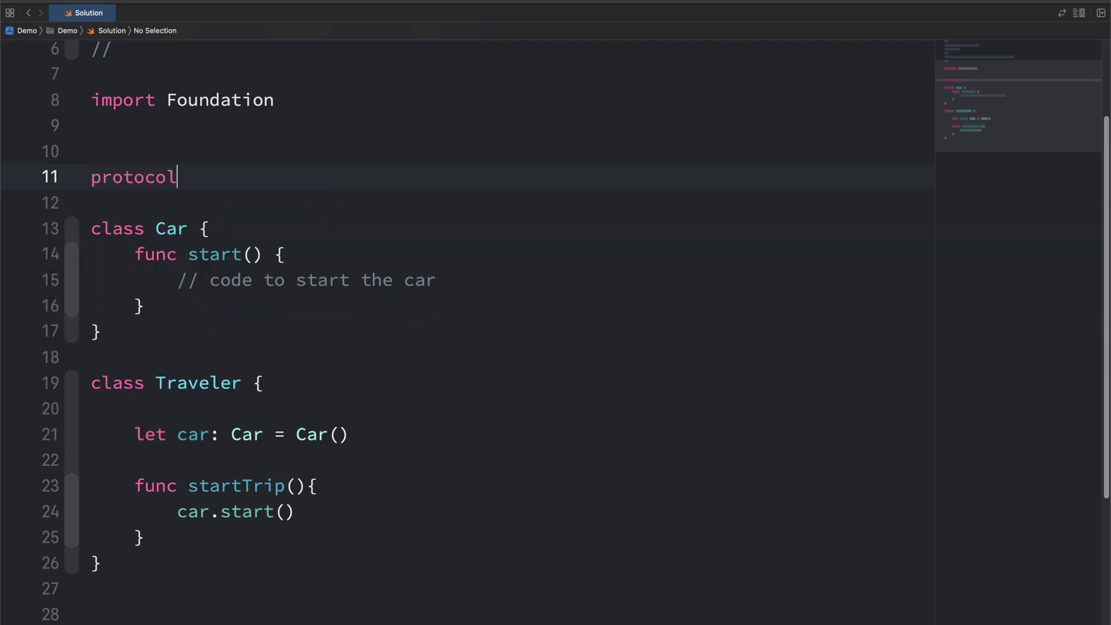
type(" Vehicle")
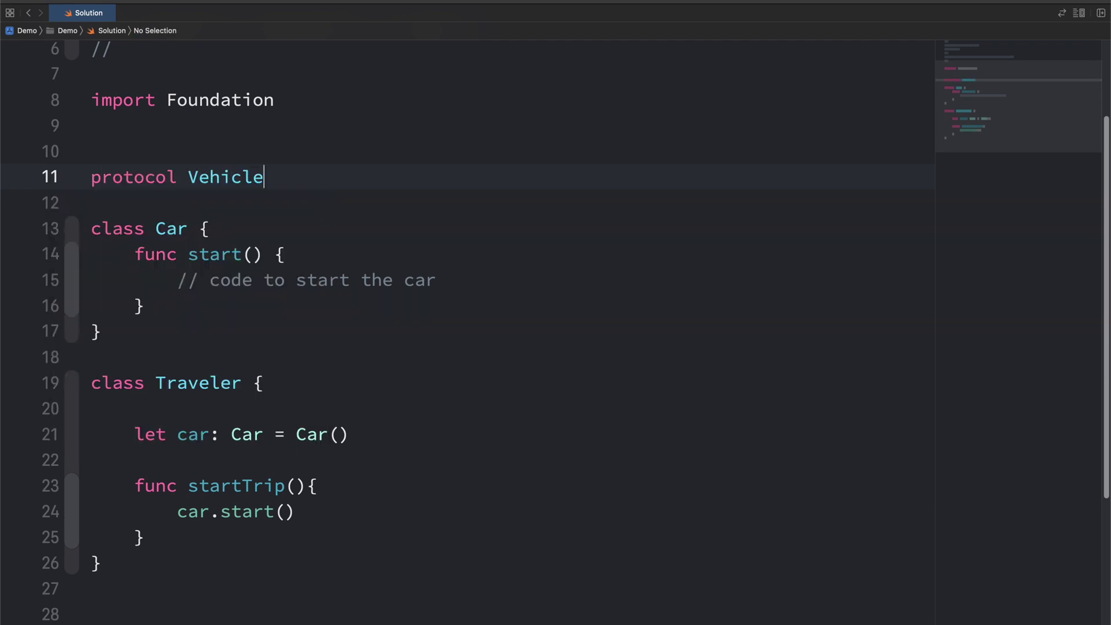
type("{")
key("Return")
type("fu")
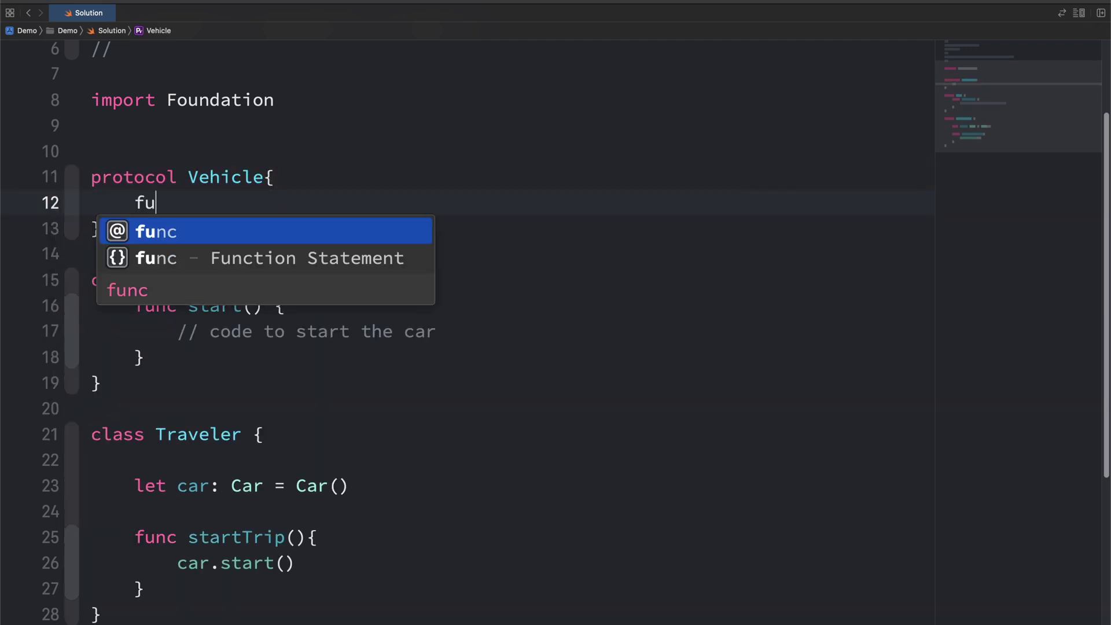
type("nc start()")
left_click(191, 280)
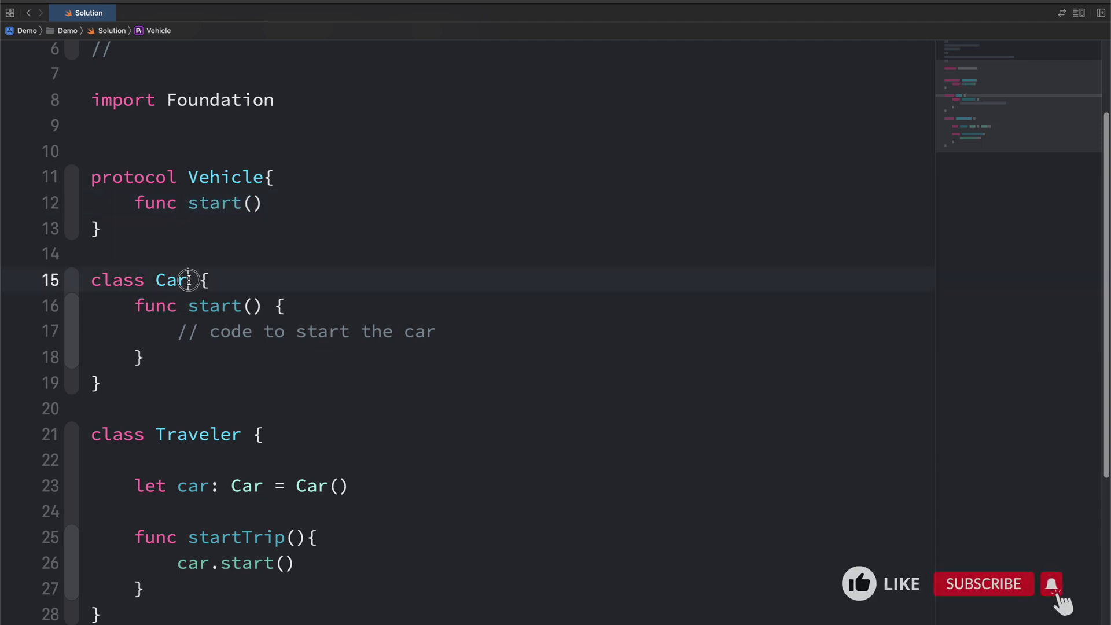
type(": Vehi")
key("Return")
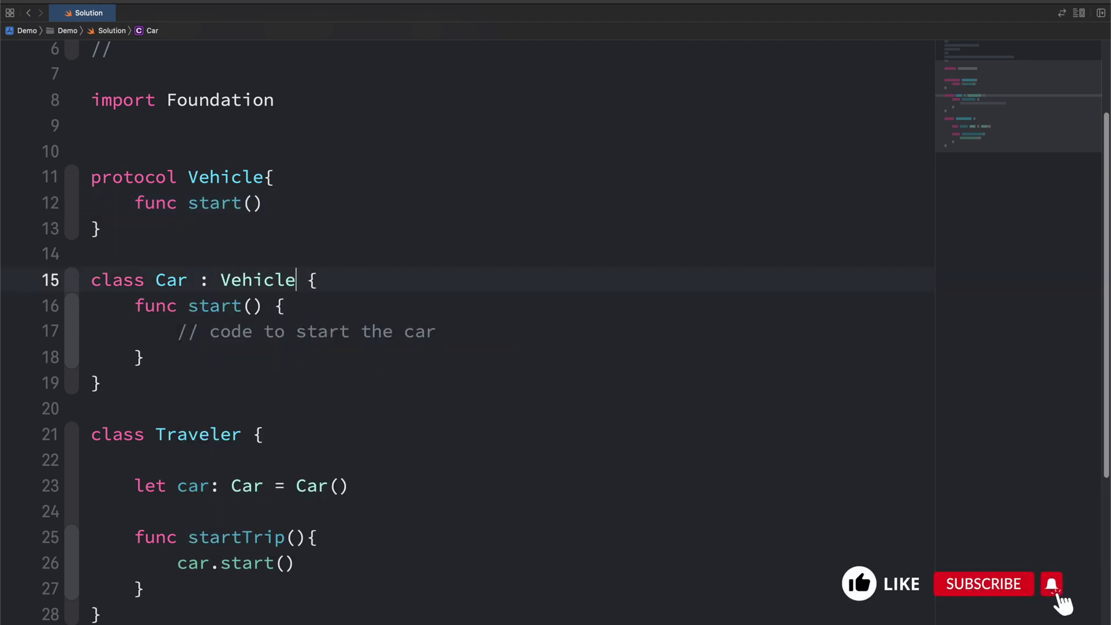
scroll(179, 397, "down", 4)
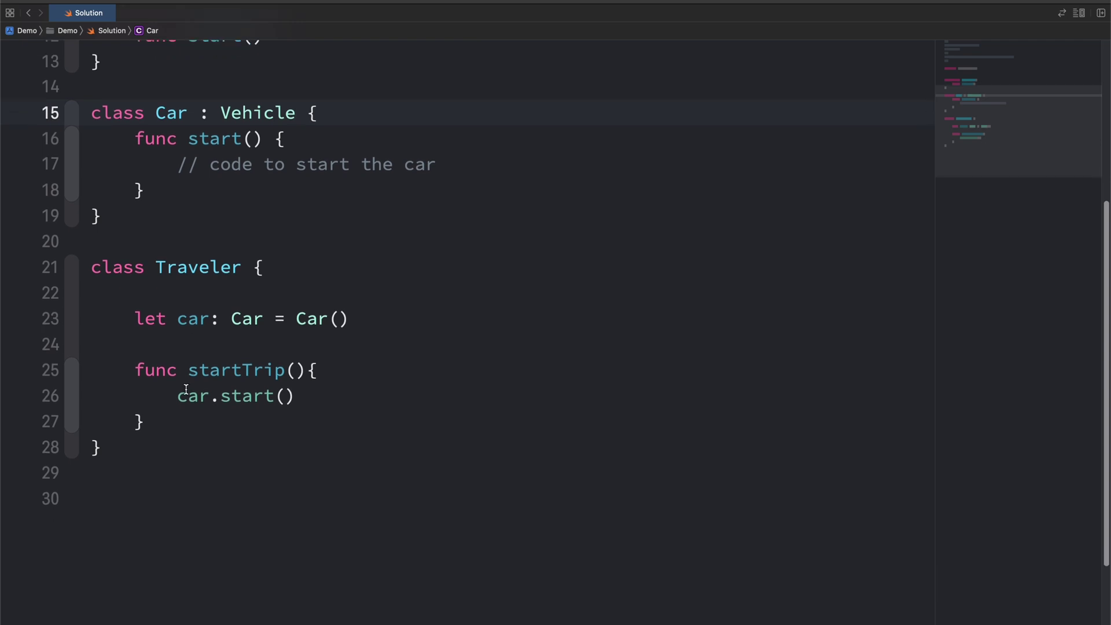
Rename Traveler's car property to vehicle and change its type from Car to Vehicle
left_click_drag(174, 320, 350, 323)
left_click(276, 334)
double_click(193, 319)
type("vehicle")
double_click(285, 317)
type("Ve")
key("Return")
Delete, restore and reselect the property's ' = Car()' default value
left_click_drag(383, 319, 436, 319)
key("BackSpace")
key("BackSpace")
key("BackSpace")
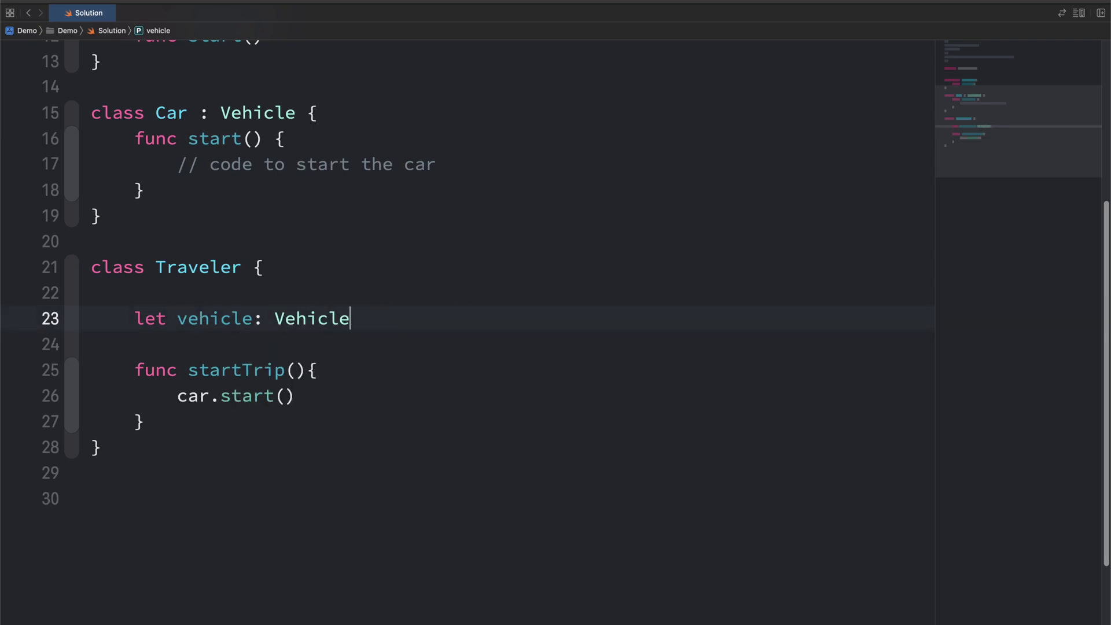
key("super+z")
left_click(383, 318)
left_click_drag(362, 319, 436, 318)
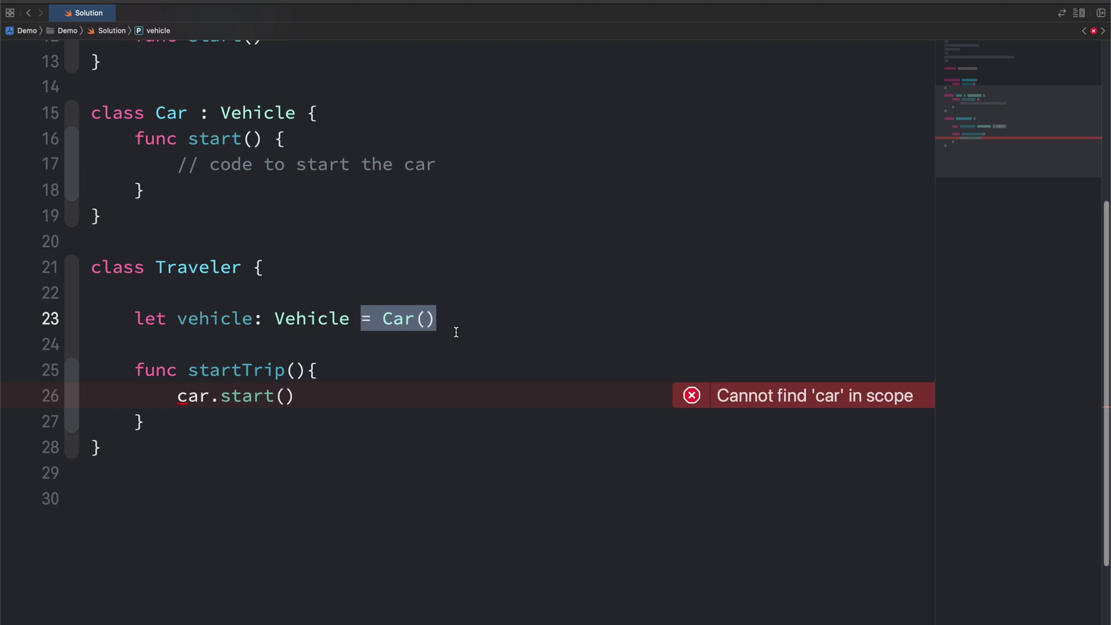
Drop the Car() default, give Traveler a Vehicle initializer, and update startTrip's car reference
key("Return")
key("Return")
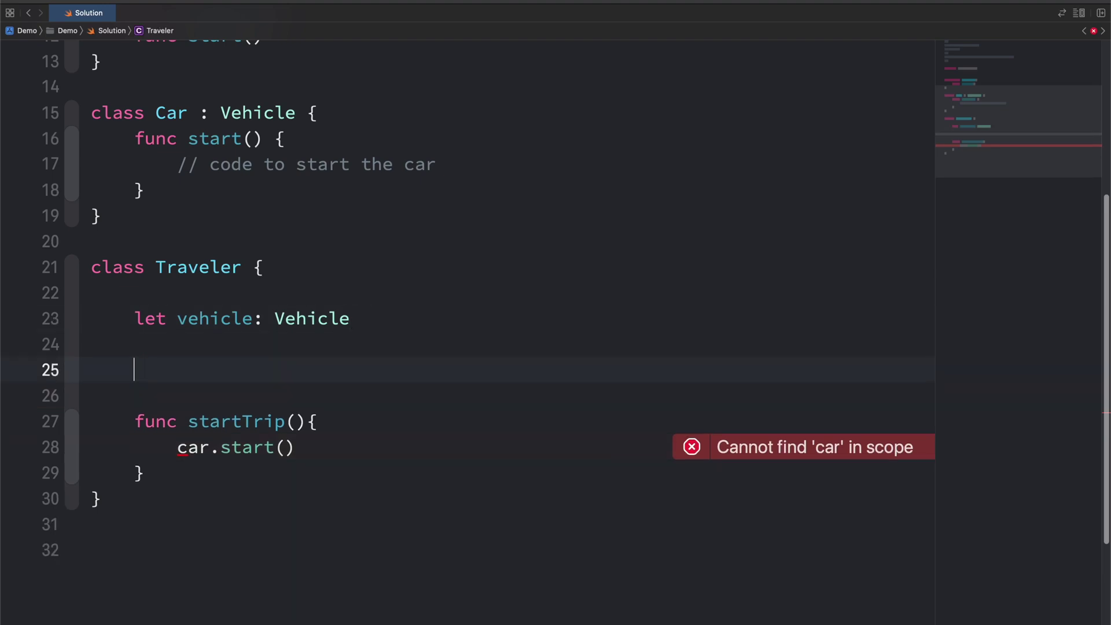
type("init(_vehicle: Ve")
key("Return")
type("){")
key("Return")
type("vehicle ")
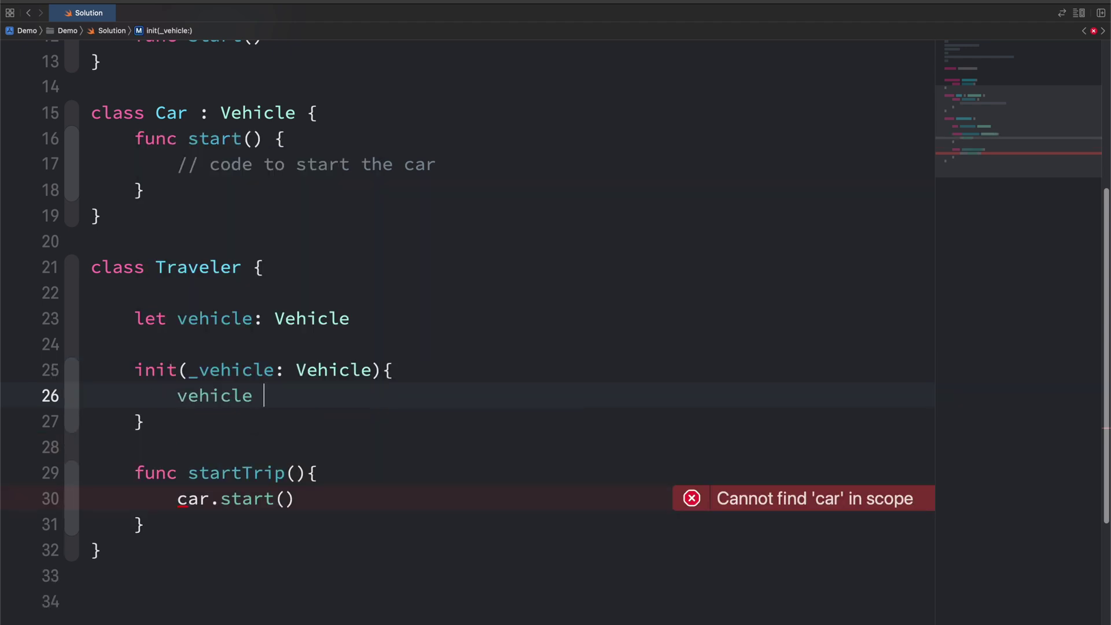
type("= _vehicle")
double_click(191, 498)
type("vehicle")
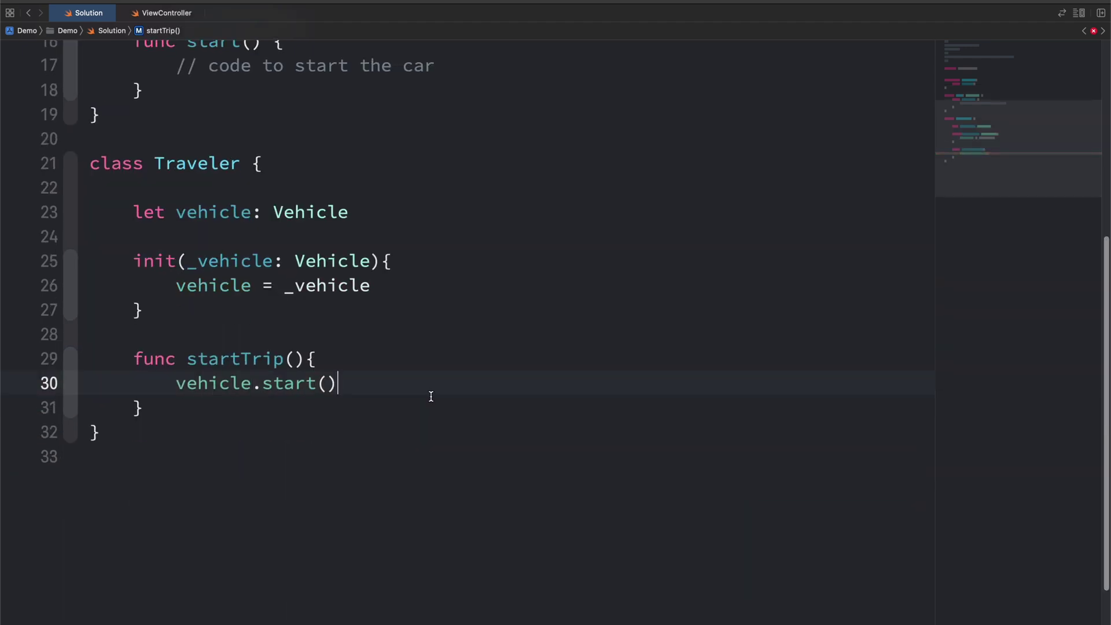
double_click(232, 169)
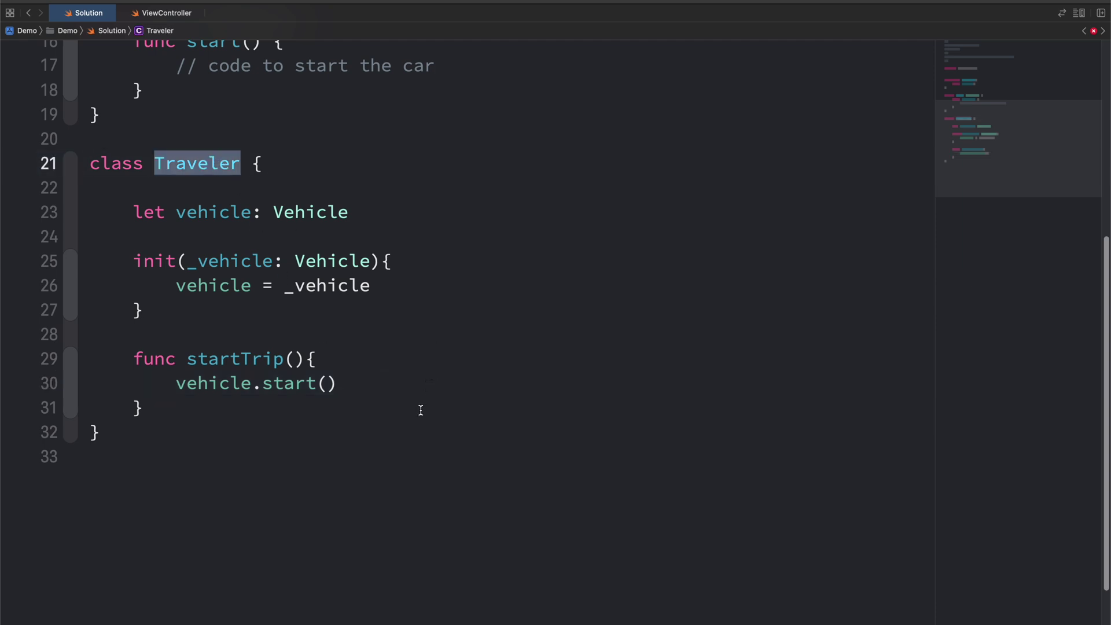
double_click(325, 215)
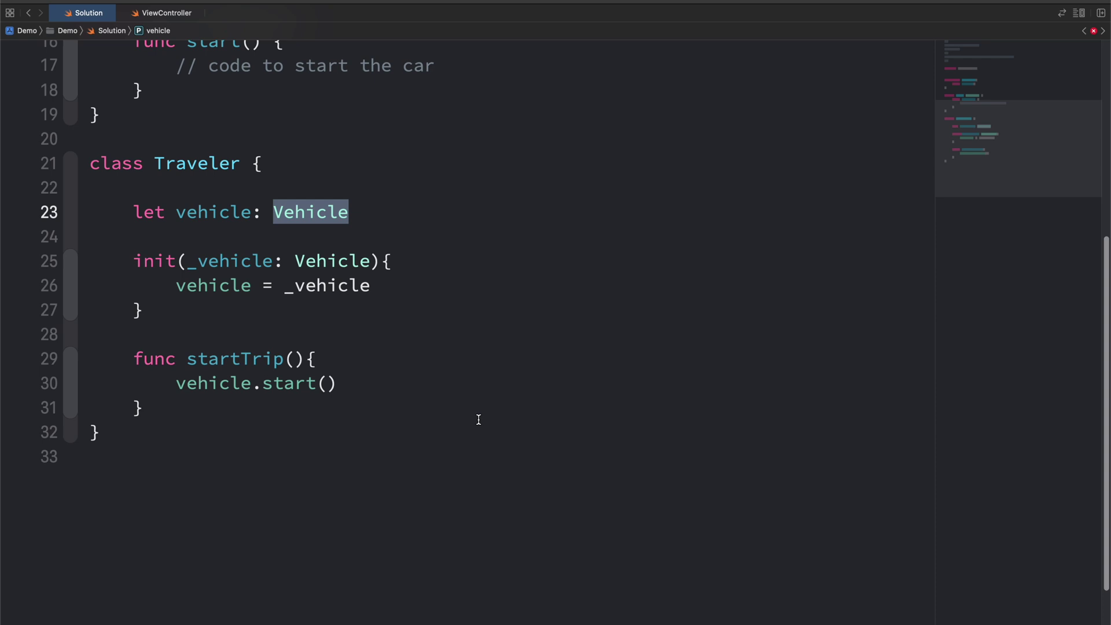
scroll(477, 420, "up", 5)
left_click_drag(159, 272, 86, 173)
Duplicate the Car class below it and rename the copy to Bike, with a bike comment
key("super+c")
key("Right")
key("Return")
key("super+v")
double_click(170, 215)
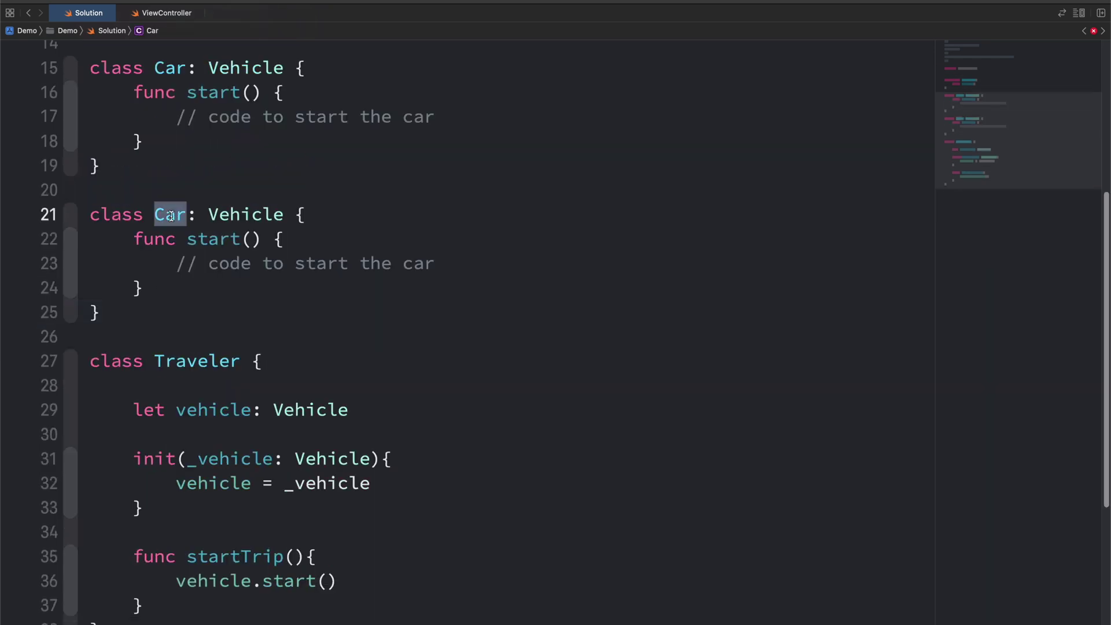
type("Bike")
double_click(418, 263)
type("bike")
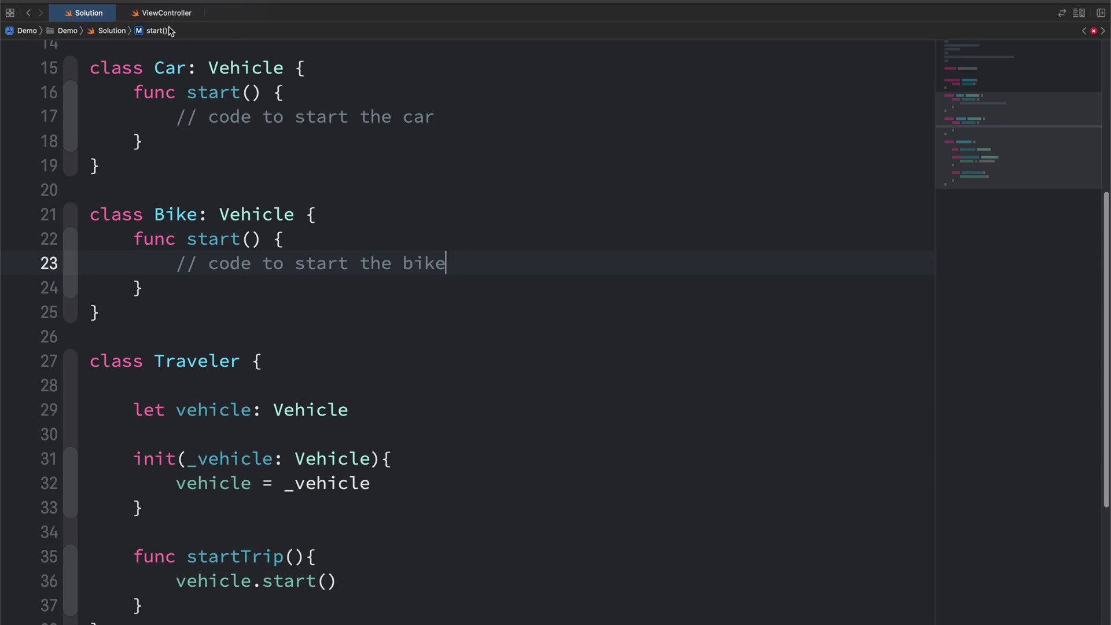
left_click(166, 12)
scroll(590, 278, "down", 2)
Add 'let bike = Bike()' on a new line below the car constant in viewDidLoad
left_click(591, 269)
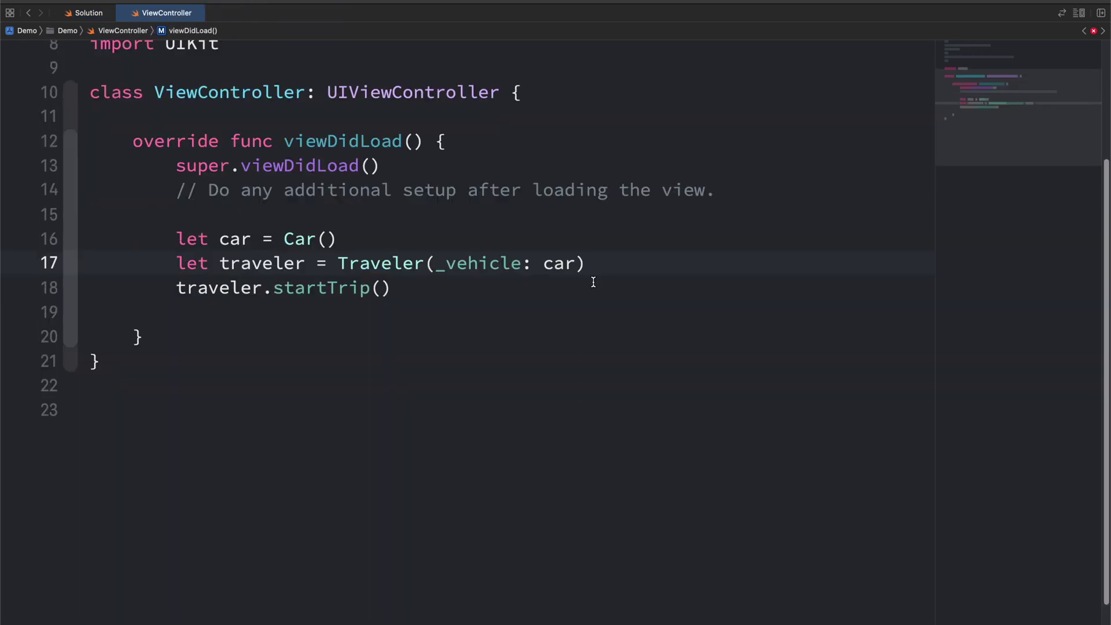
left_click(276, 265)
left_click(552, 263)
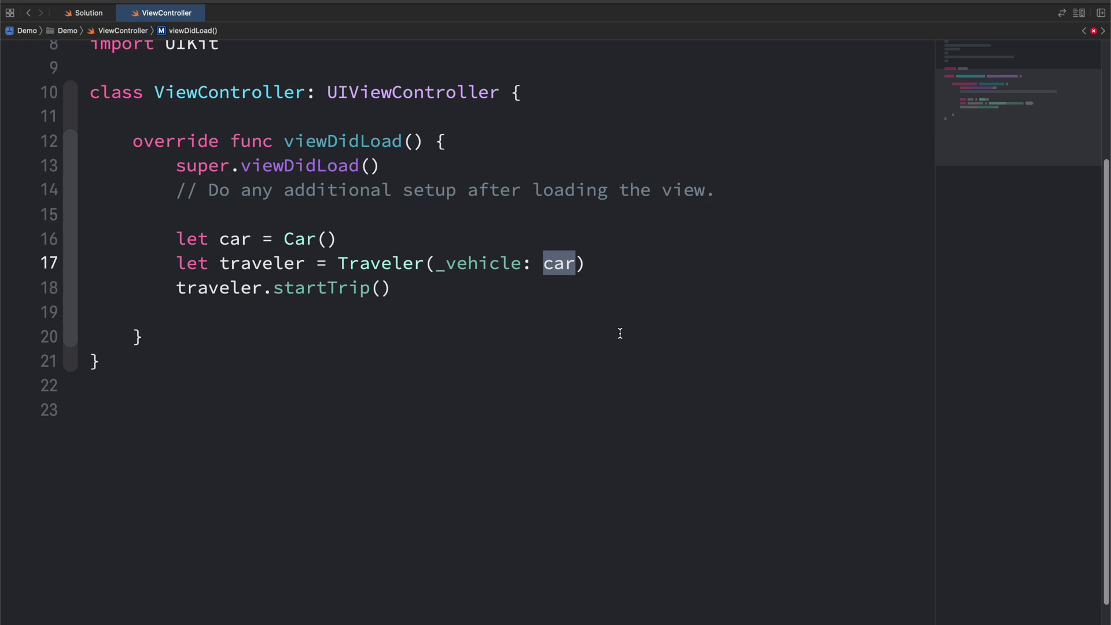
left_click(404, 238)
key("Return")
type("let ")
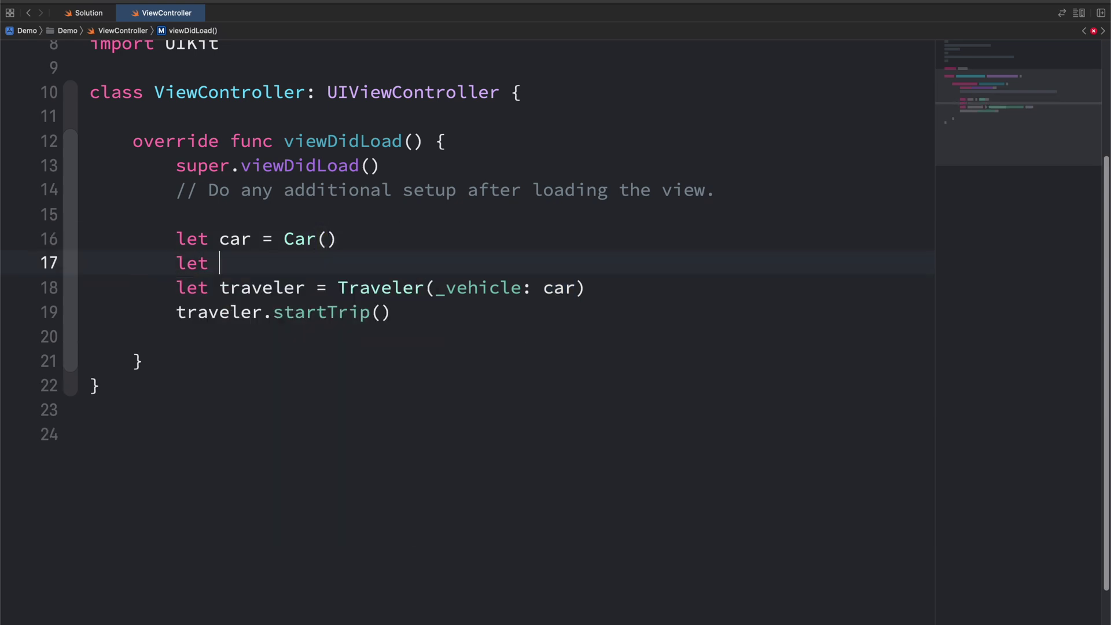
type("bike = Bike")
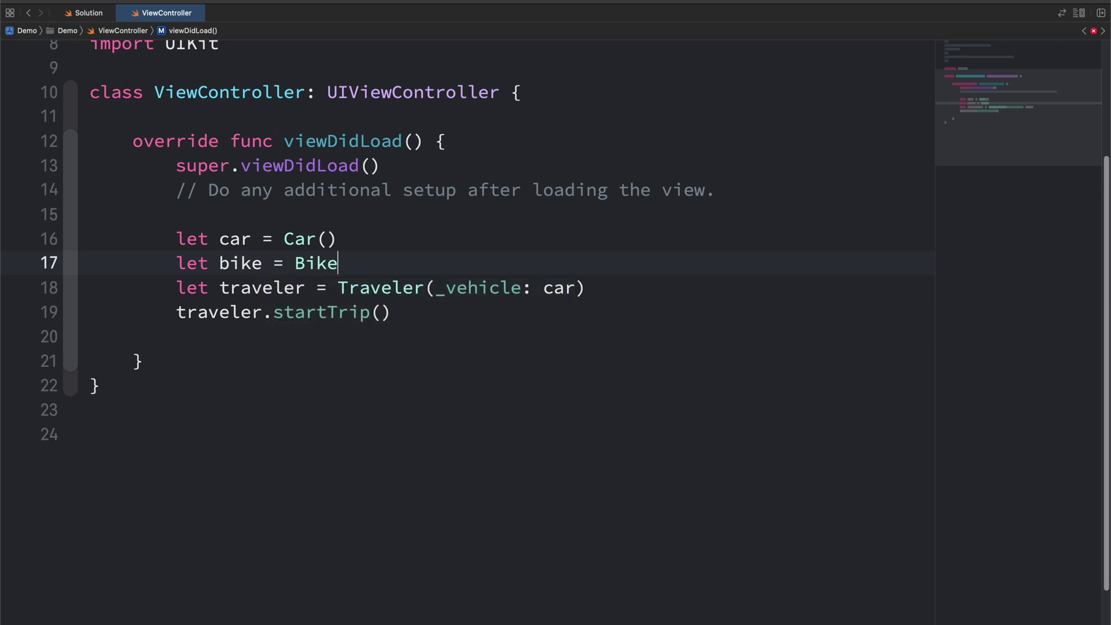
type("()")
left_click(566, 288)
Pass bike instead of car to Traveler's initializer and build successfully
double_click(565, 289)
key("BackSpace")
type("bi")
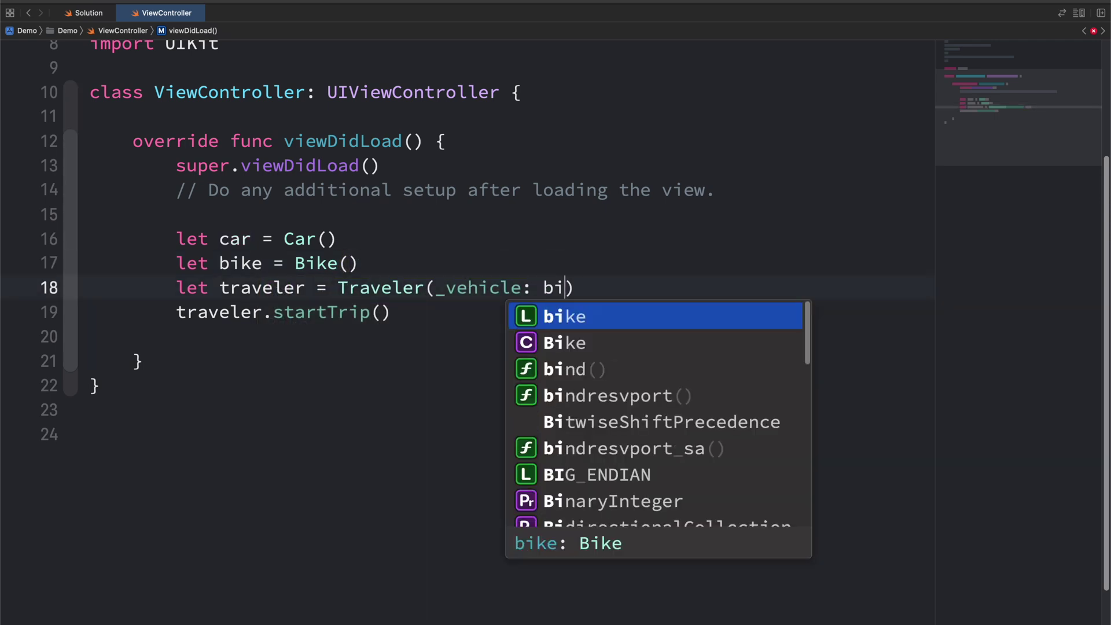
type("ke")
key("super+b")
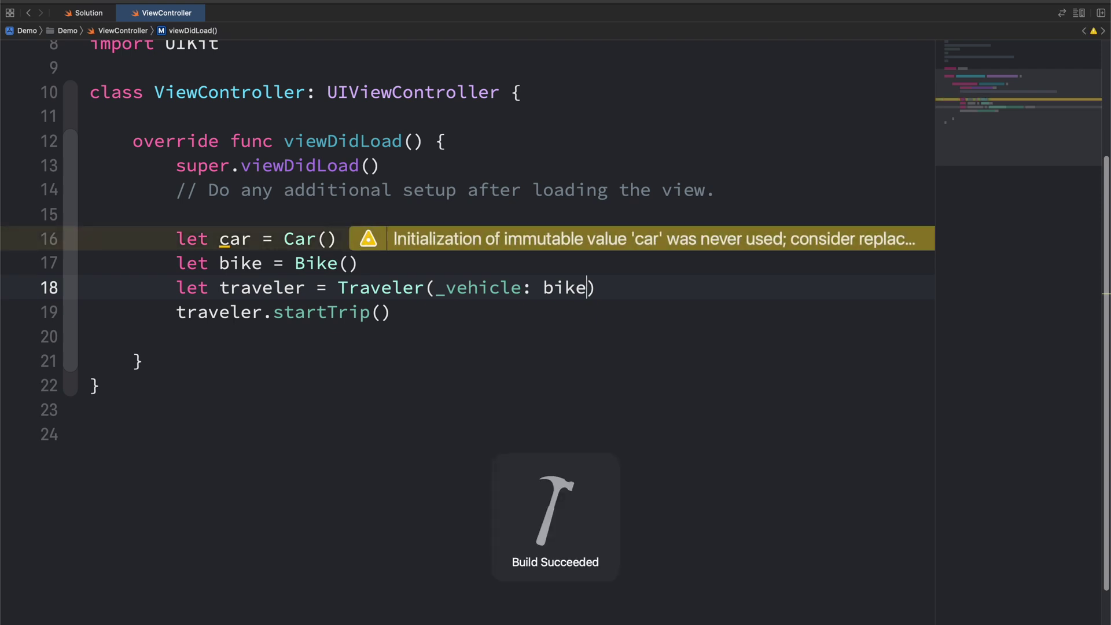
left_click(411, 287)
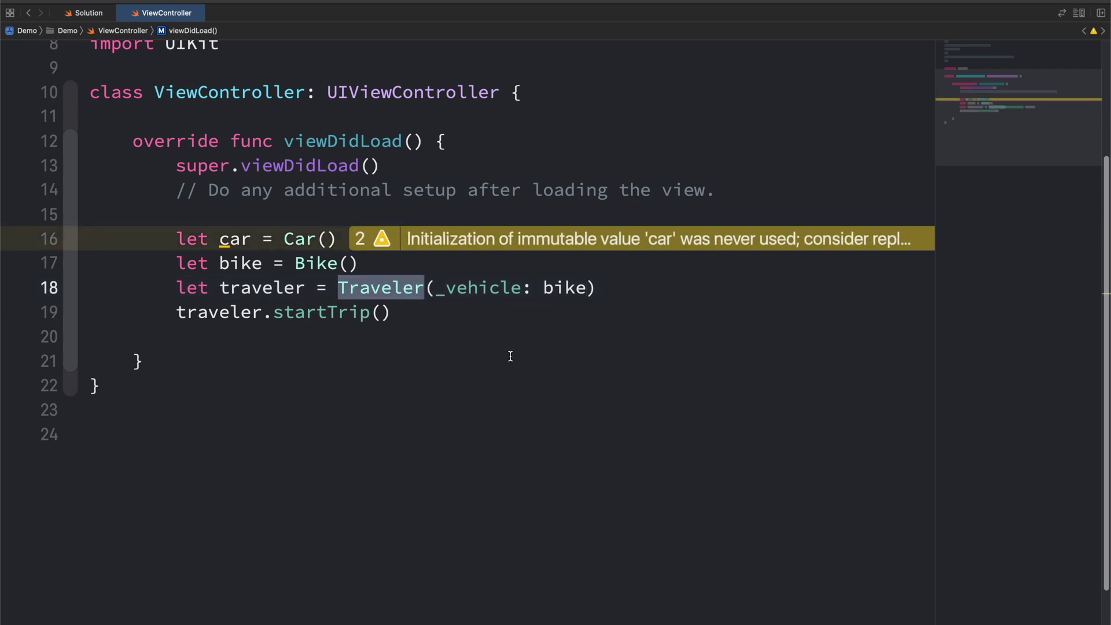
left_click(483, 288)
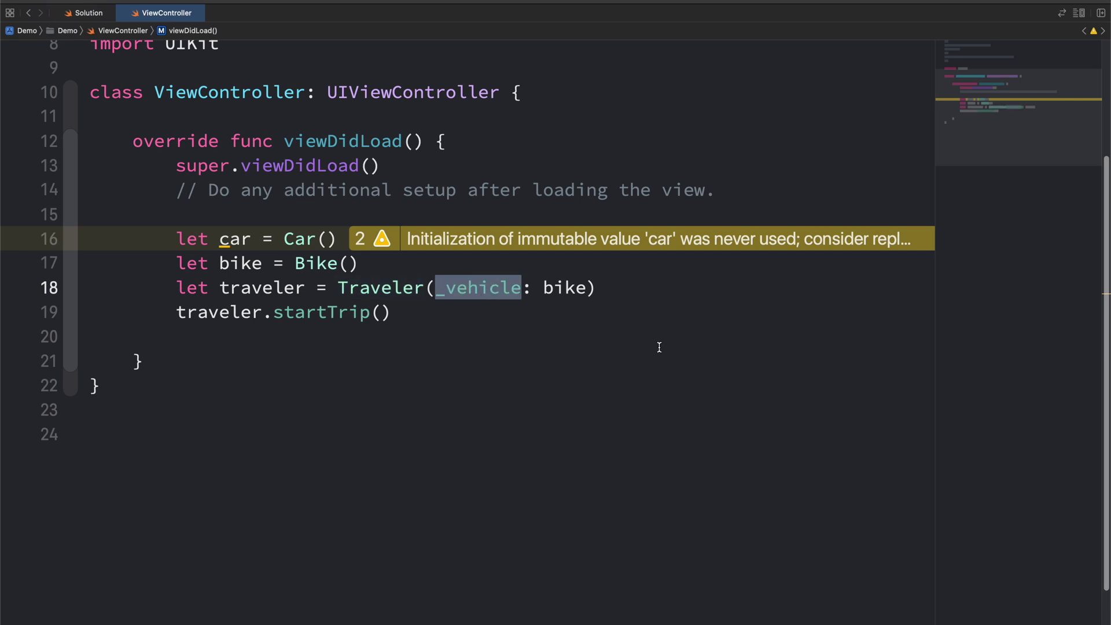
left_click(88, 13)
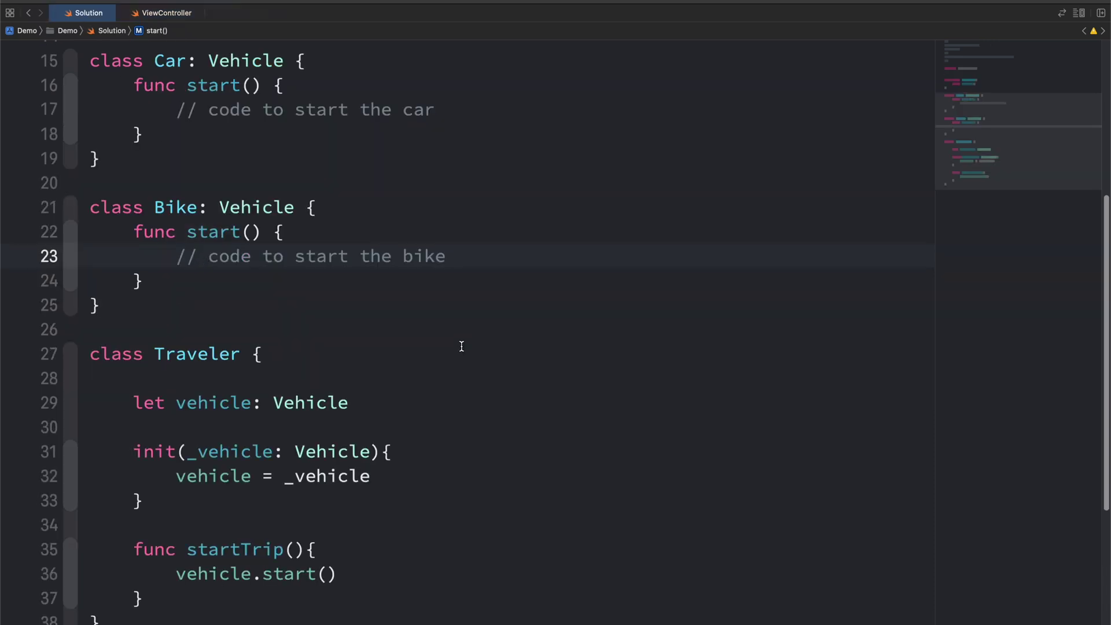
Prefix Traveler's 'let vehicle: Vehicle' declaration with 'private weak'
left_click(131, 306)
type("private ")
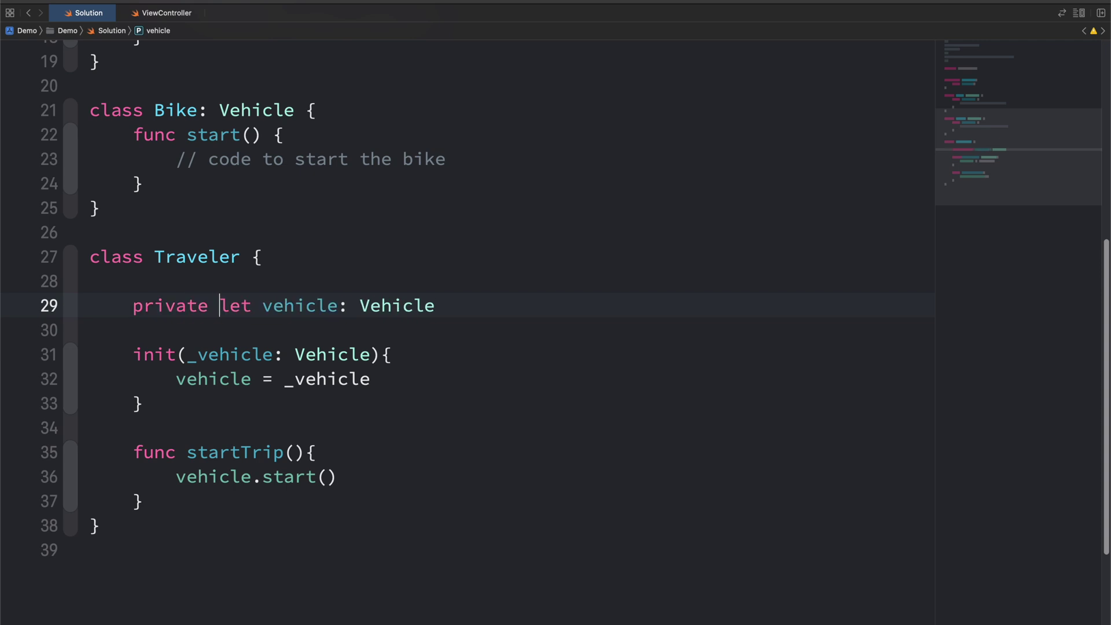
type("weak")
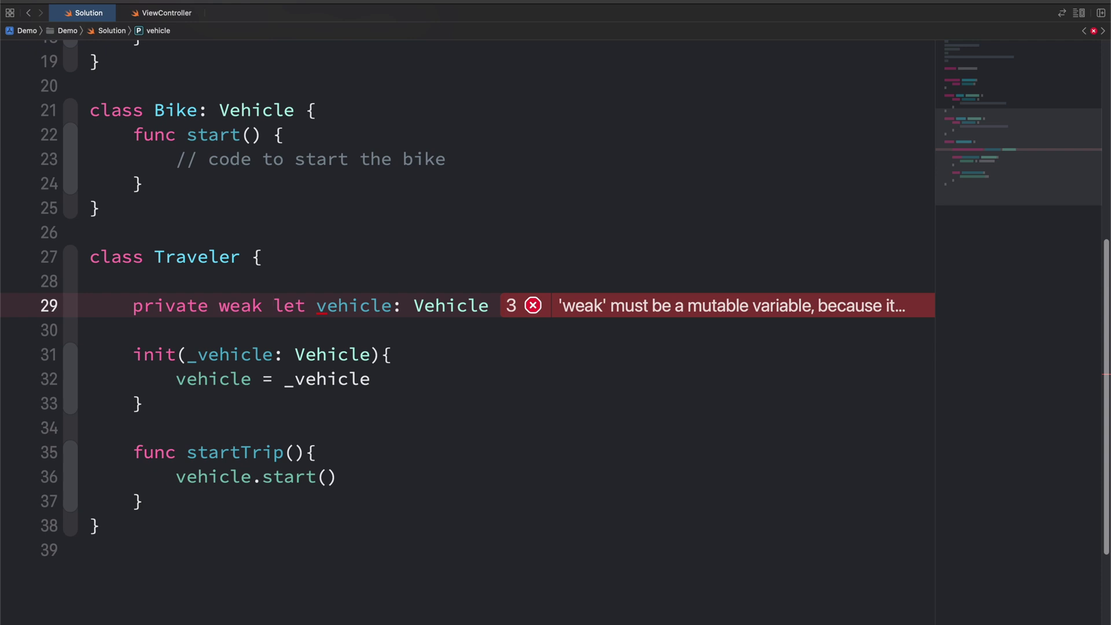
double_click(362, 306)
double_click(462, 308)
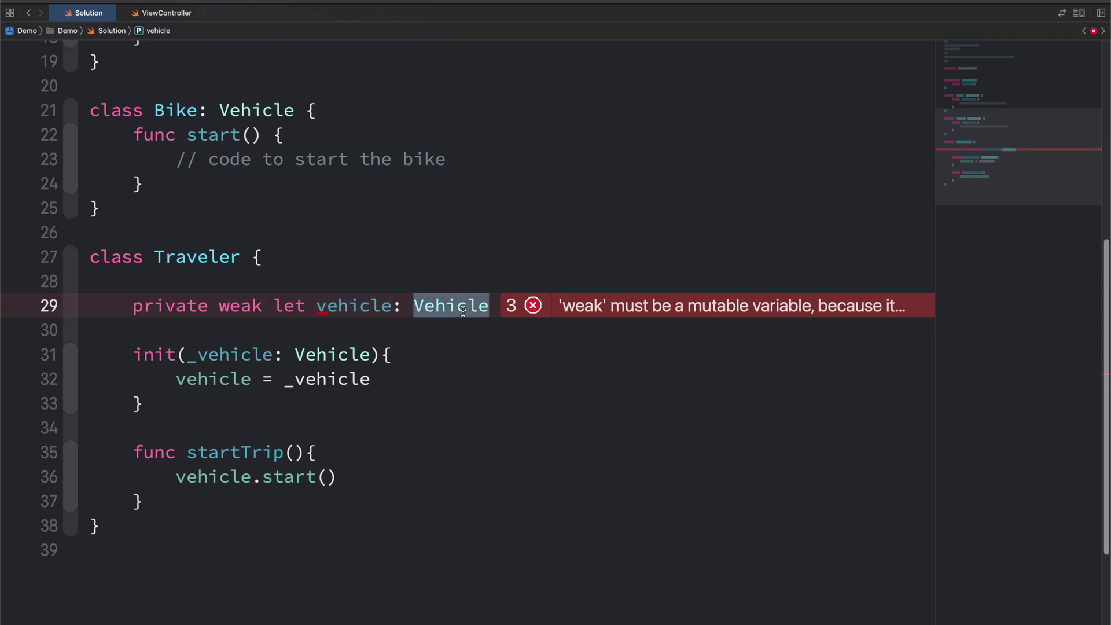
scroll(453, 325, "up", 3)
scroll(454, 325, "up", 3)
key("Right")
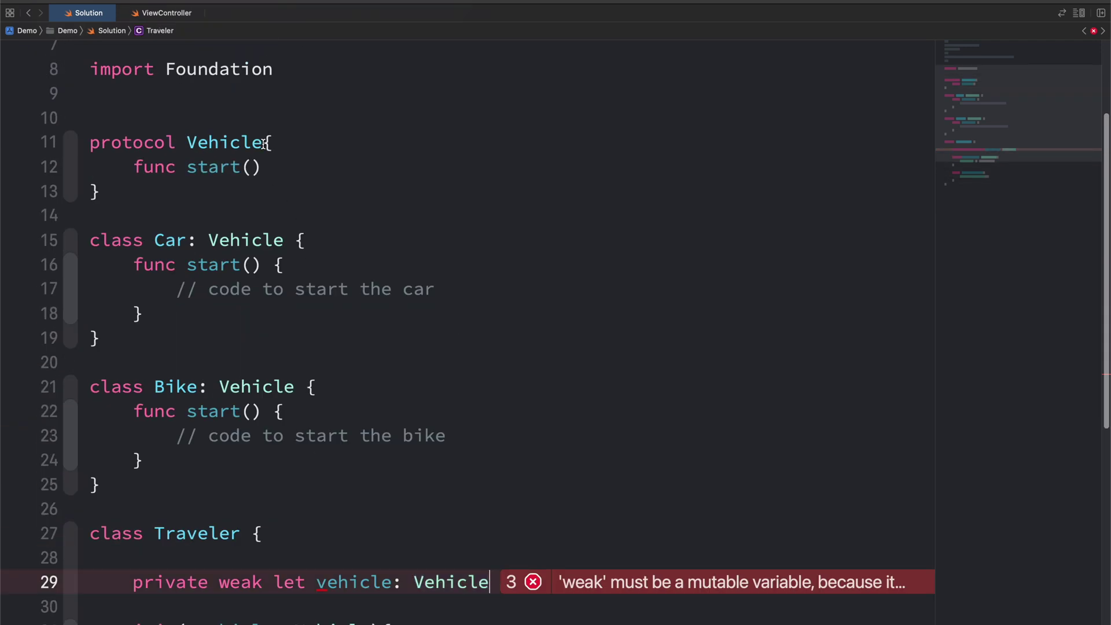
Add ': AnyObject' after 'protocol Vehicle' and rebuild
left_click(263, 143)
type(": Any")
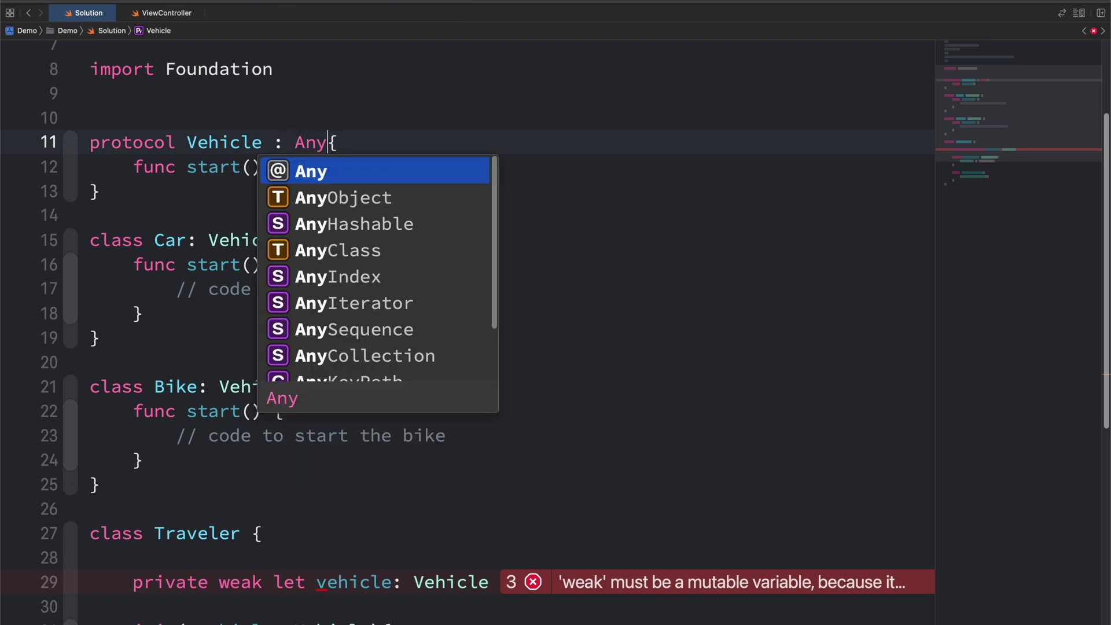
key("Down")
key("Return")
key("super+b")
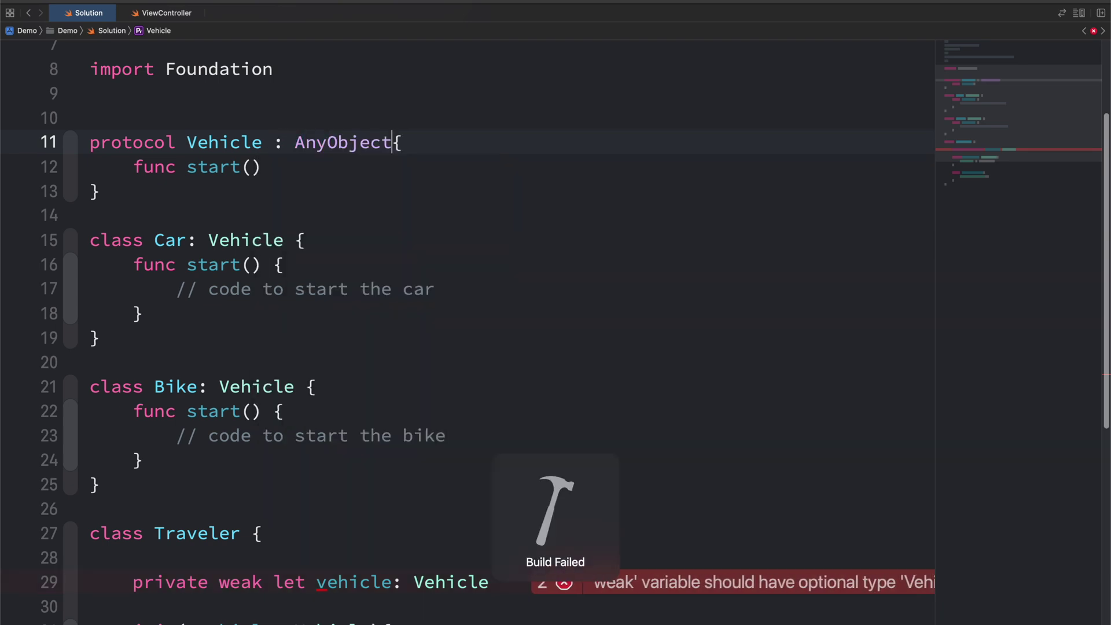
scroll(359, 285, "down", 3)
scroll(416, 362, "down", 2)
scroll(502, 489, "down", 4)
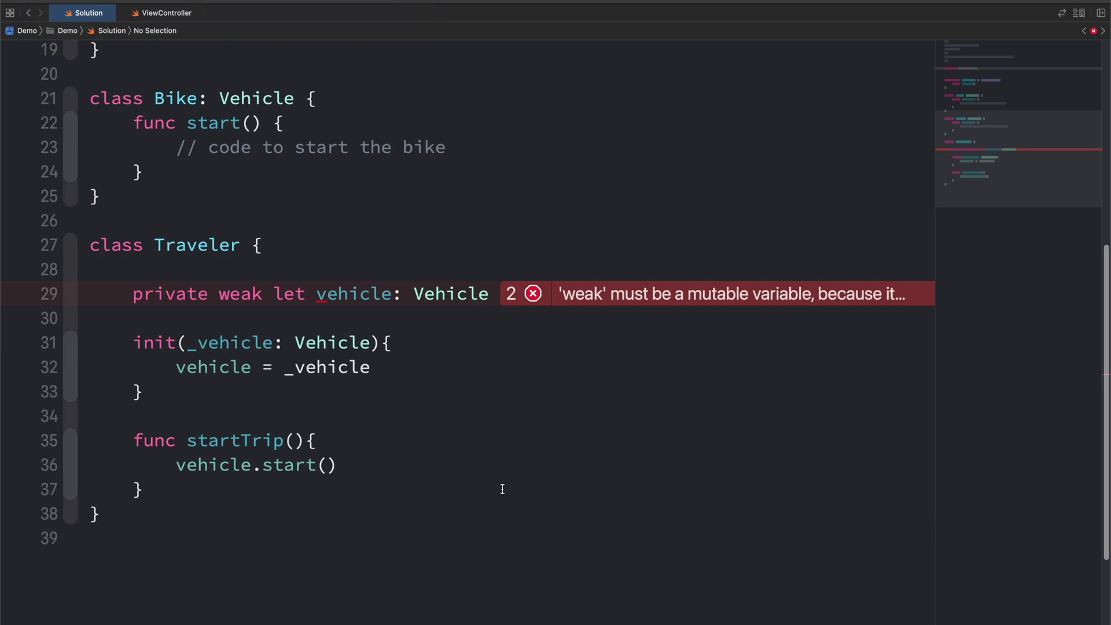
scroll(501, 488, "down", 2)
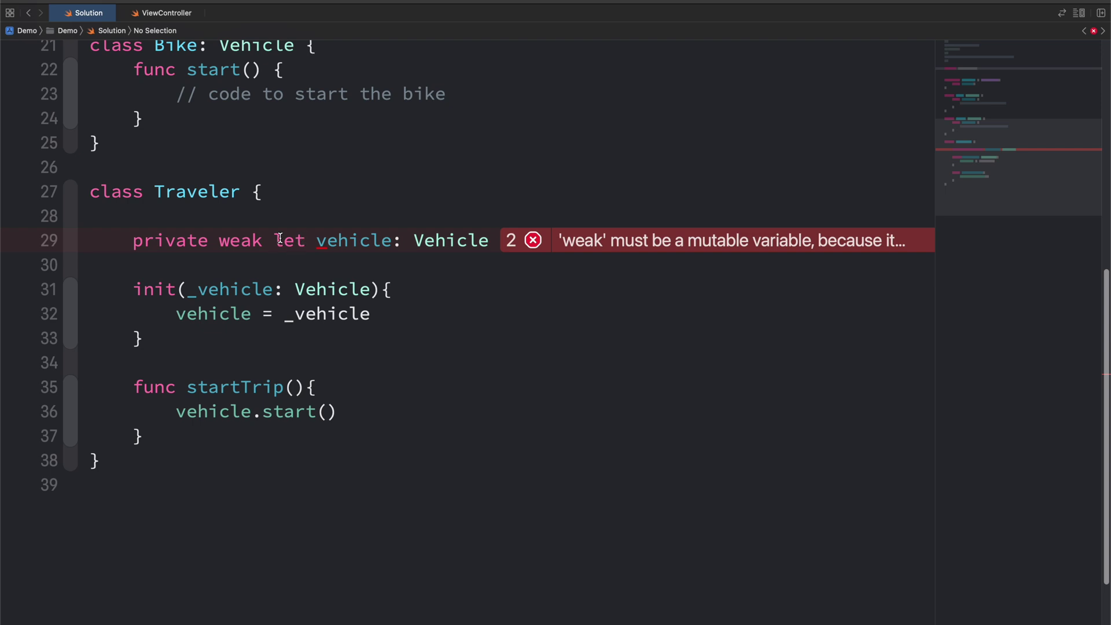
double_click(287, 241)
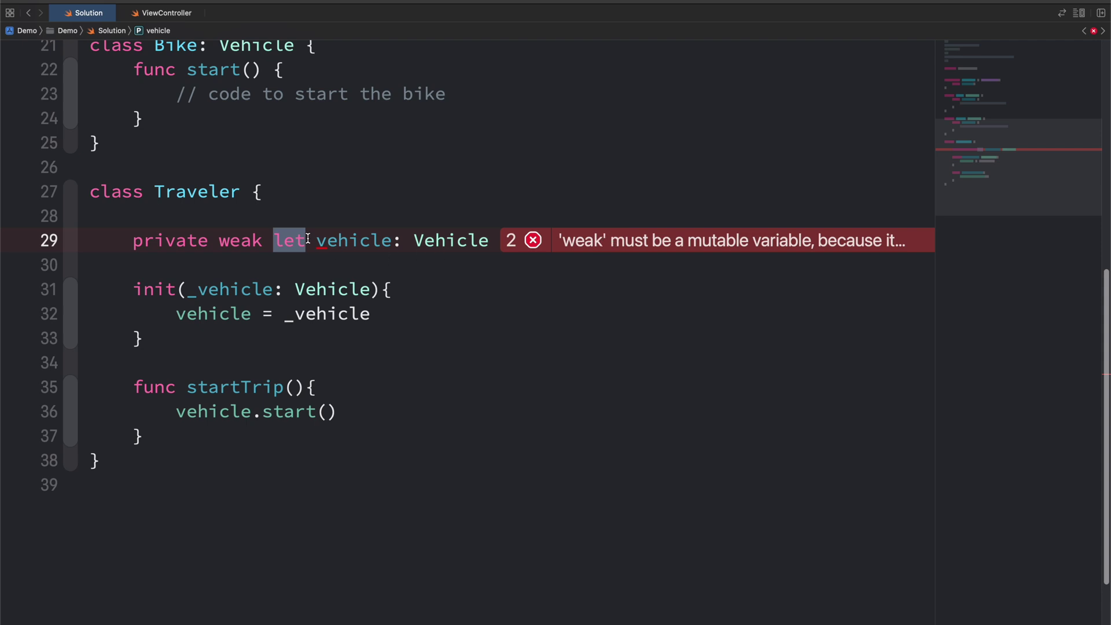
Change the weak vehicle declaration from let to var and rebuild
key("BackSpace")
type("var")
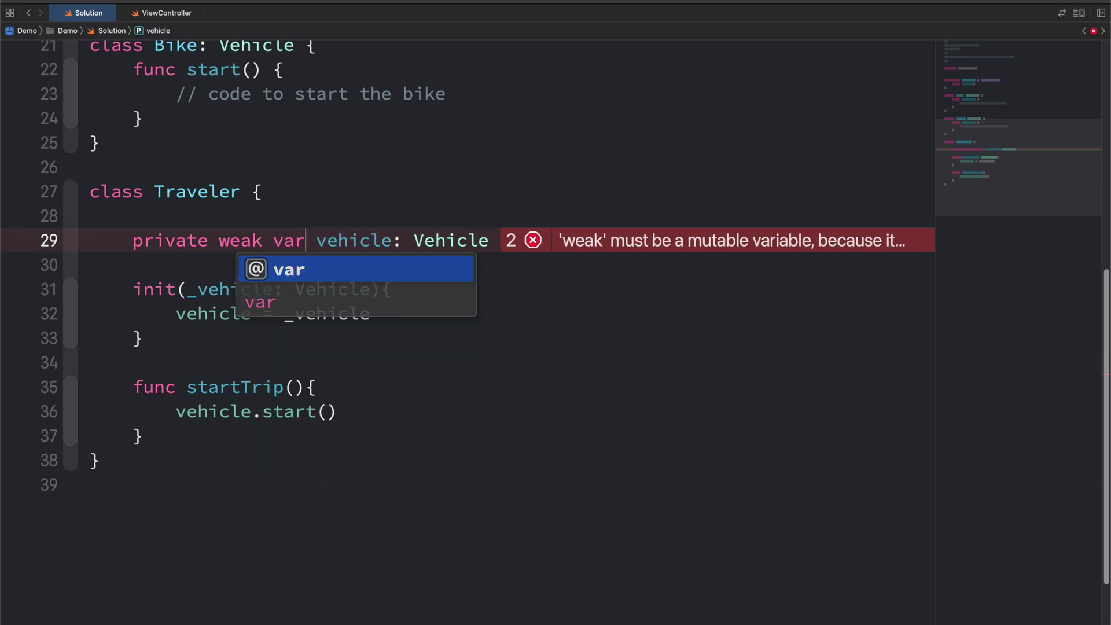
key("super+b")
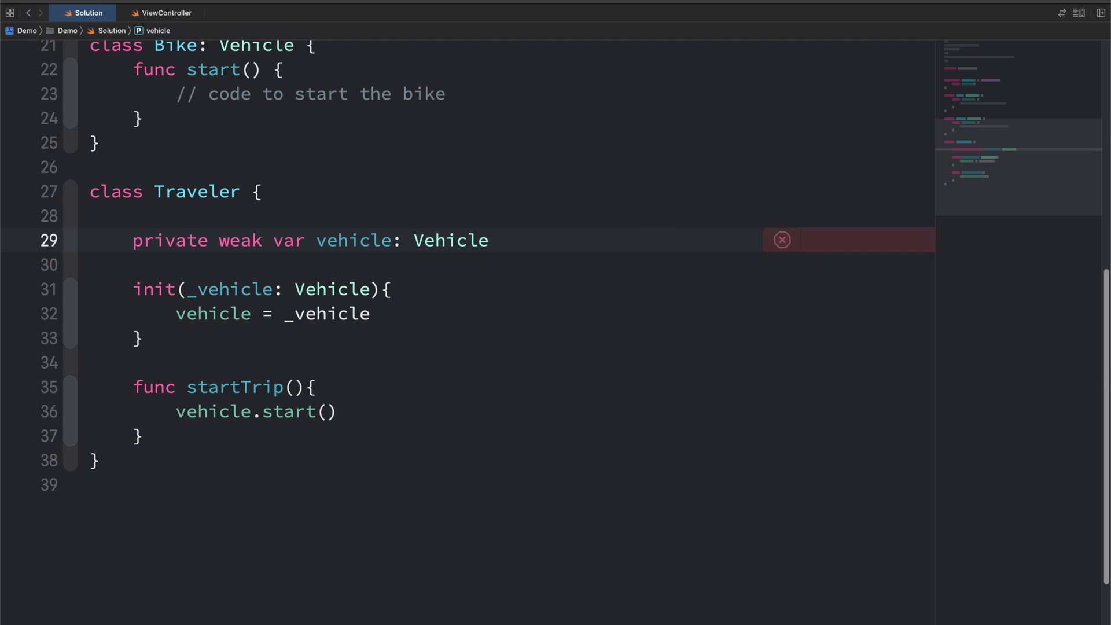
left_click(436, 455)
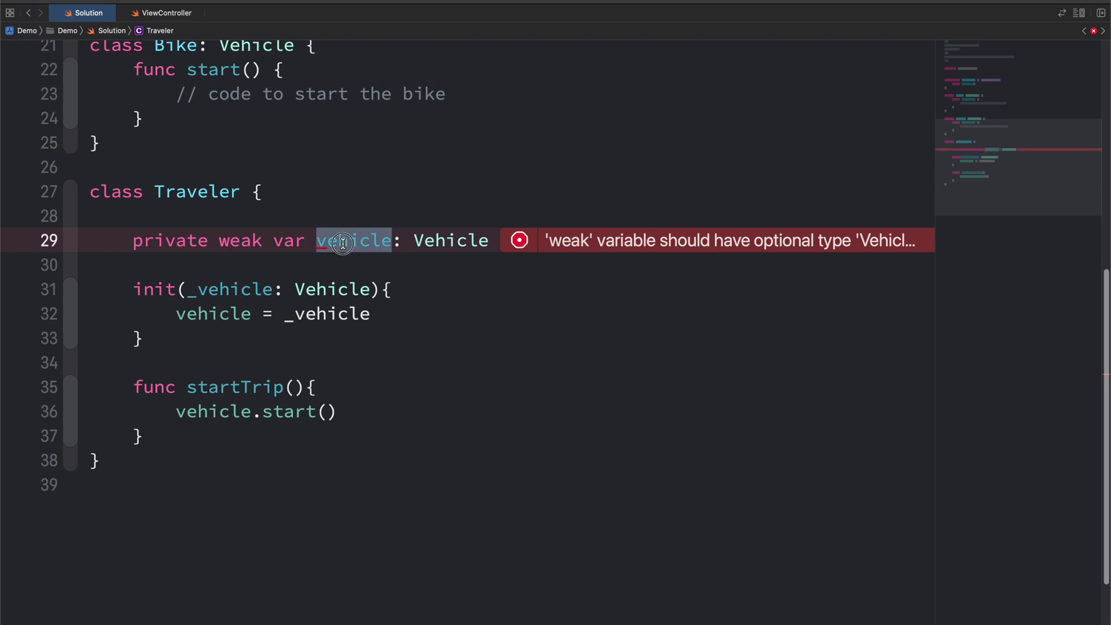
Make vehicle's type Vehicle? and call vehicle?.start() in startTrip, then build successfully
left_click(490, 242)
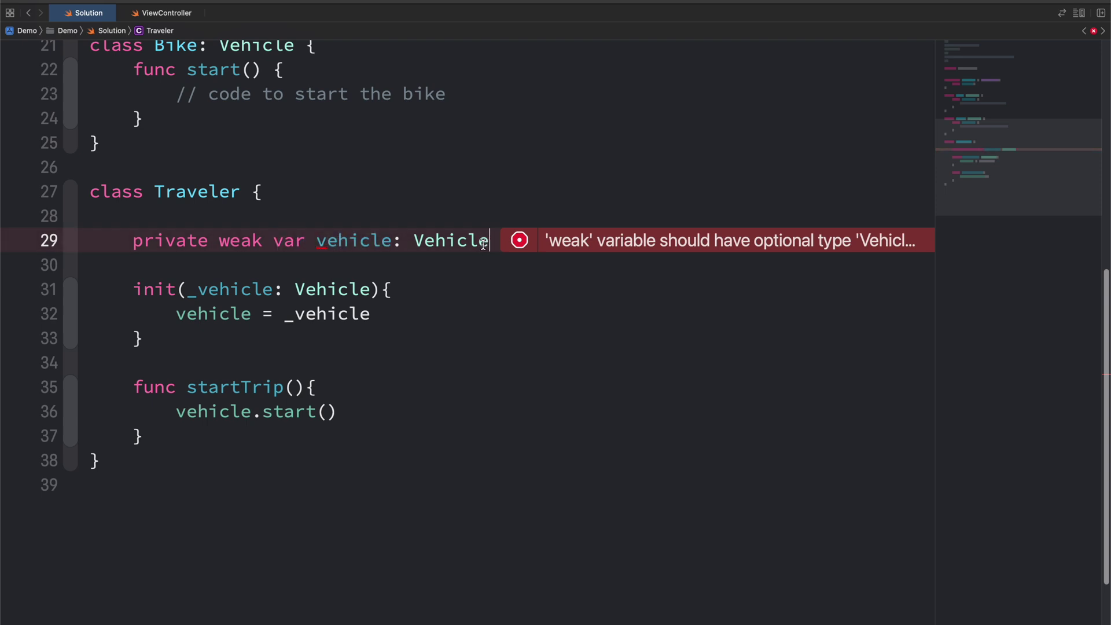
type("?")
left_click(251, 411)
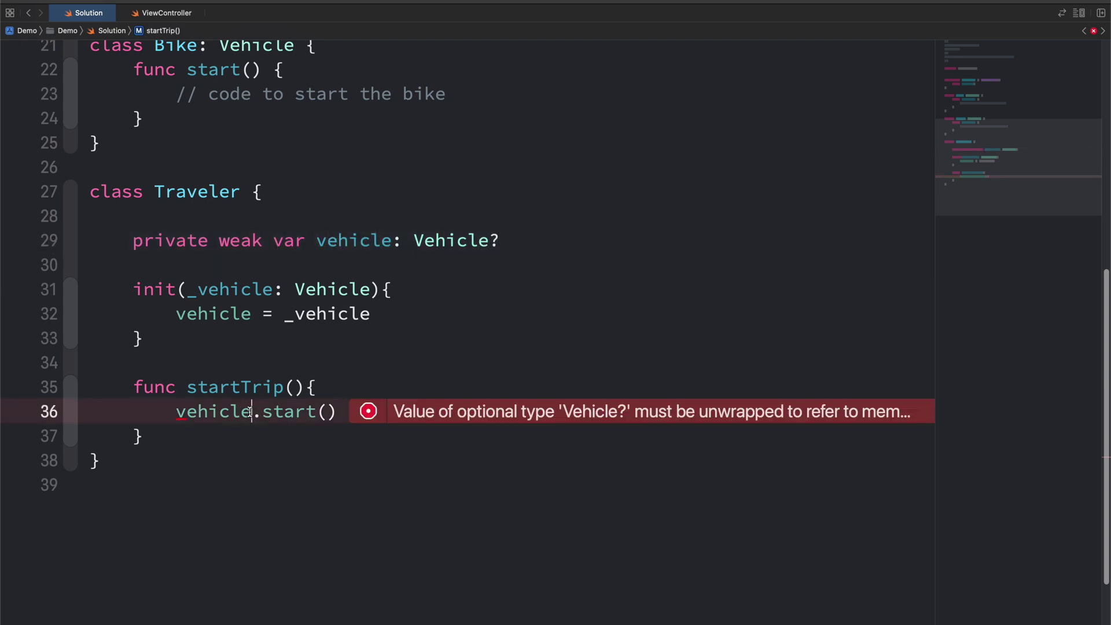
type("?")
key("super+b")
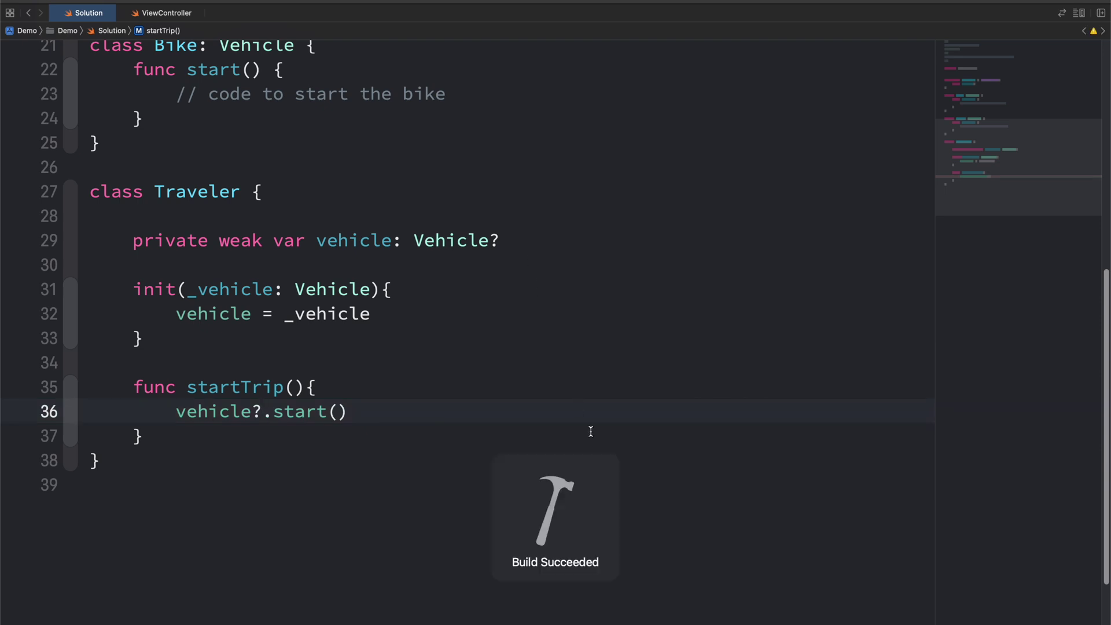
left_click(521, 244)
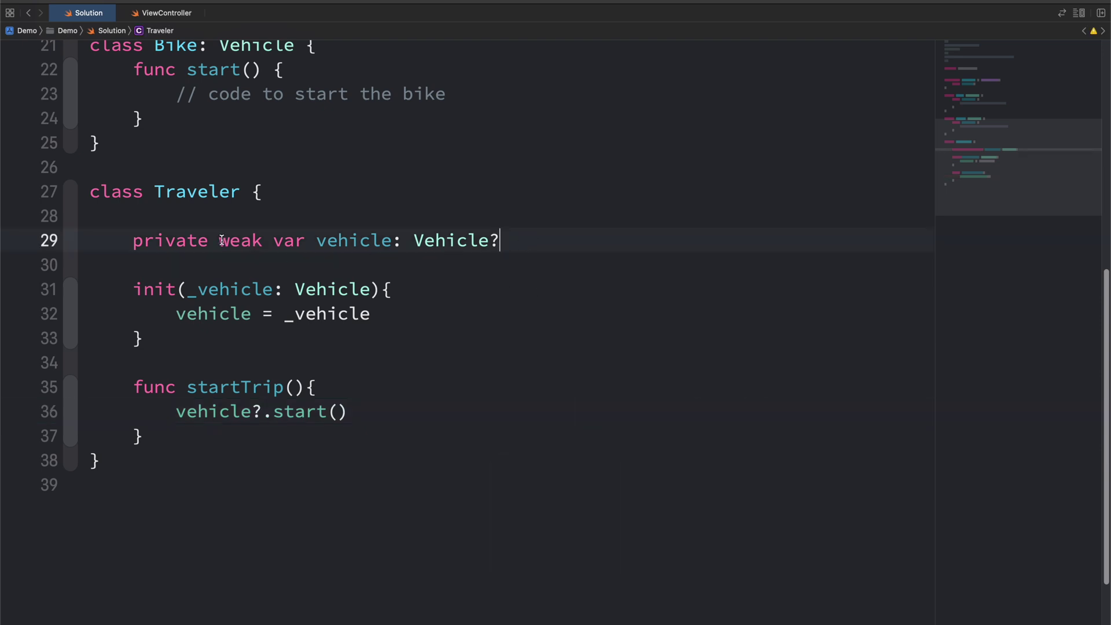
left_click_drag(210, 241, 273, 241)
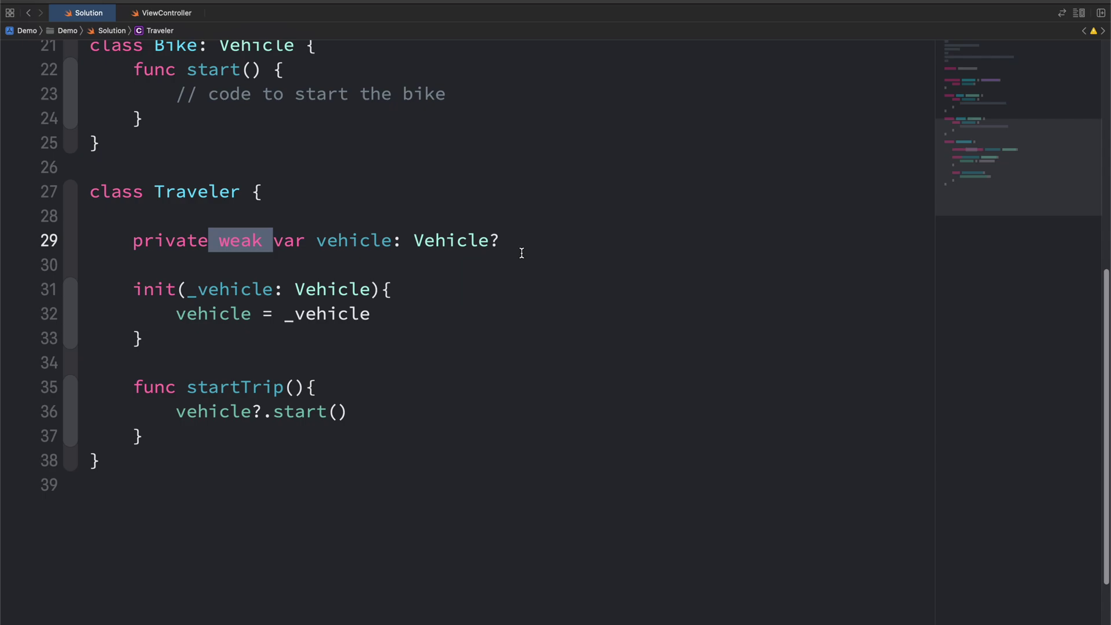